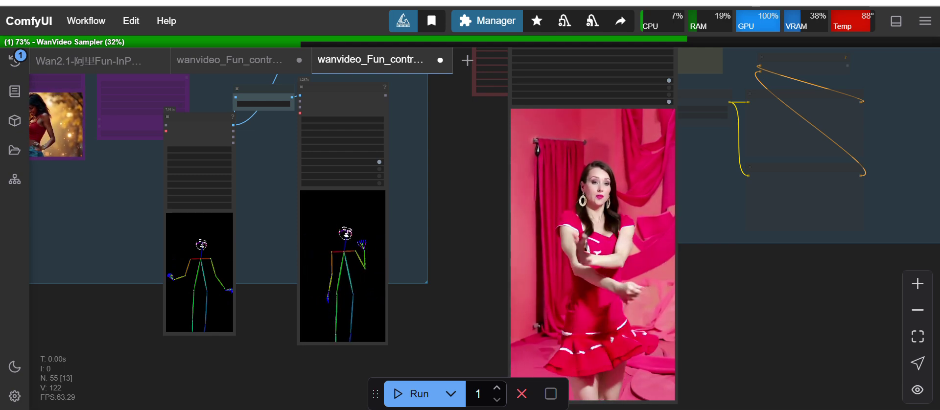
# Check the saved bookmarks, then bring up the Hugging Face Wan2.1-Fun-14B-InP files page.
pyautogui.click(431, 20)
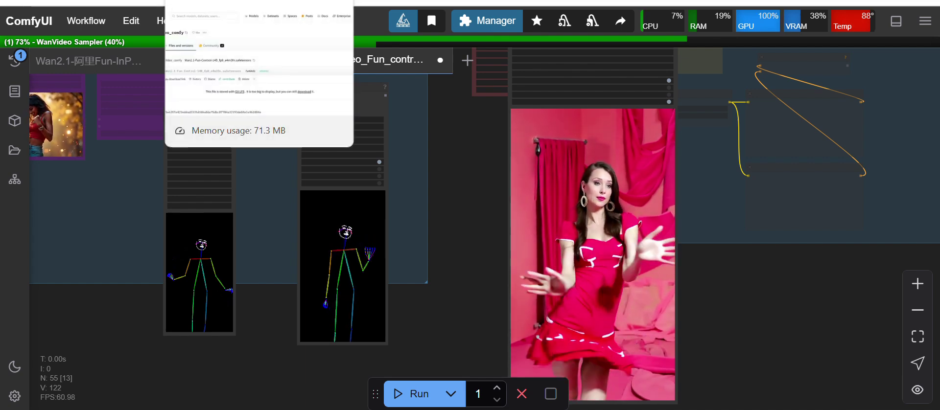
pyautogui.click(128, 2)
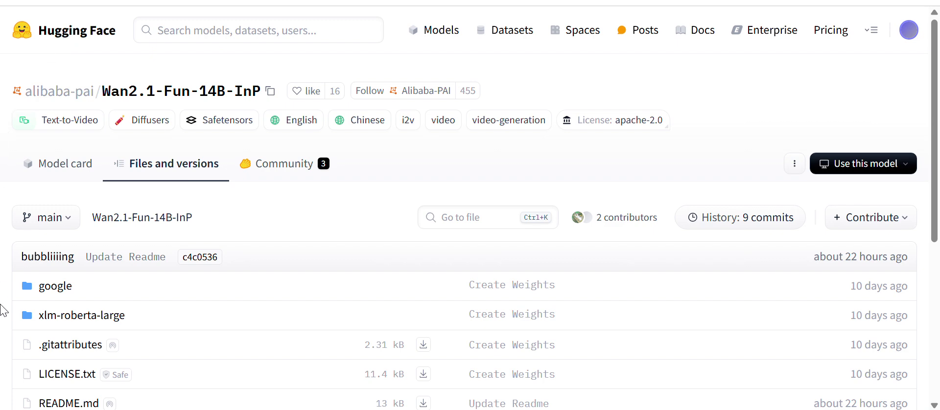
# Scroll through the Wan2.1-Fun-14B-InP file list, then switch to GitHub issue #321.
pyautogui.scroll(-1, 1, 309)
pyautogui.scroll(-4, 1, 309)
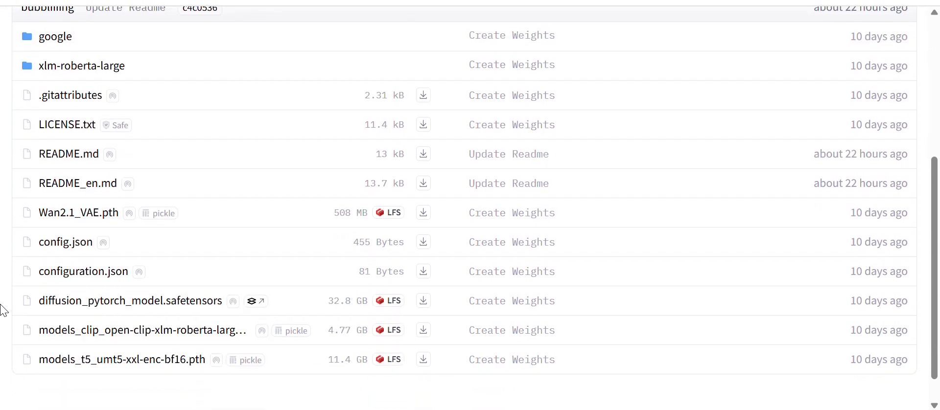
pyautogui.scroll(-1, 1, 309)
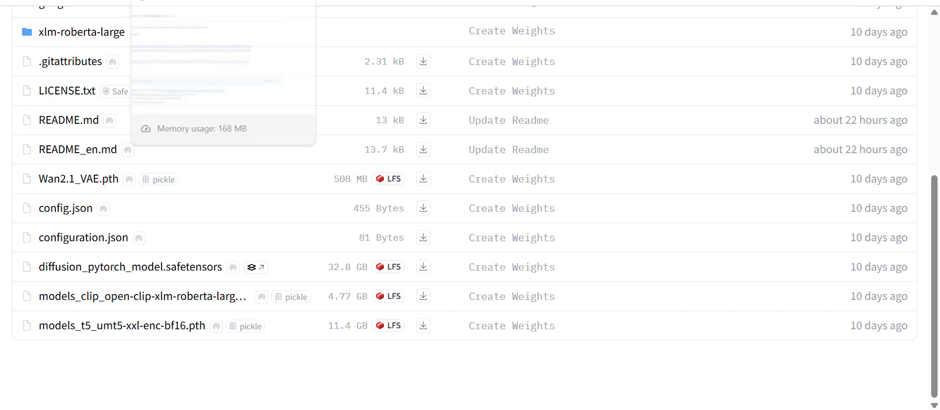
pyautogui.click(161, 0)
pyautogui.scroll(15, 3, 175)
# Open the ComfyUI-WanVideoWrapper repository and browse its example_workflows folder.
pyautogui.scroll(15, 2, 175)
pyautogui.scroll(5, 3, 175)
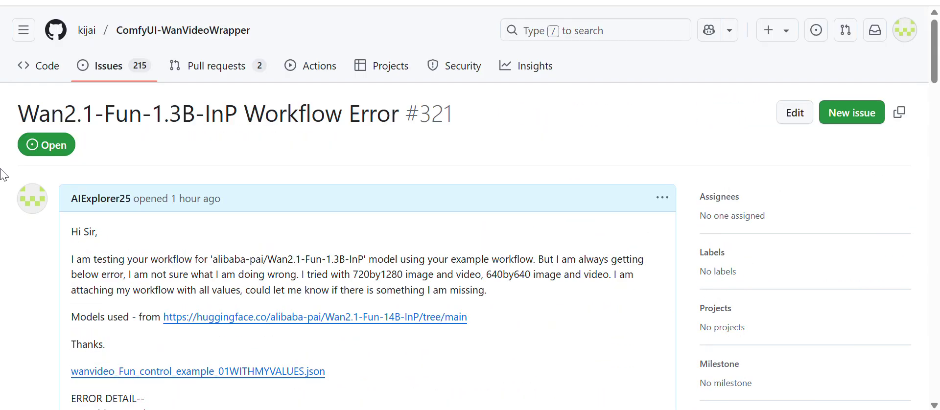
pyautogui.click(152, 32)
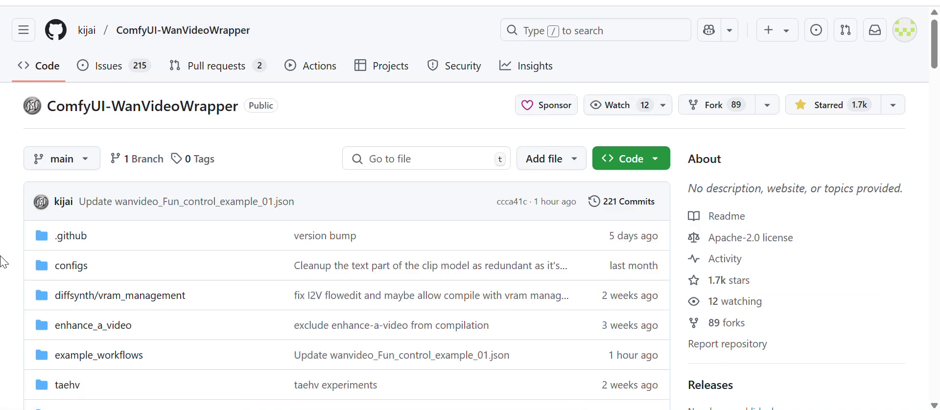
pyautogui.scroll(-1, 2, 261)
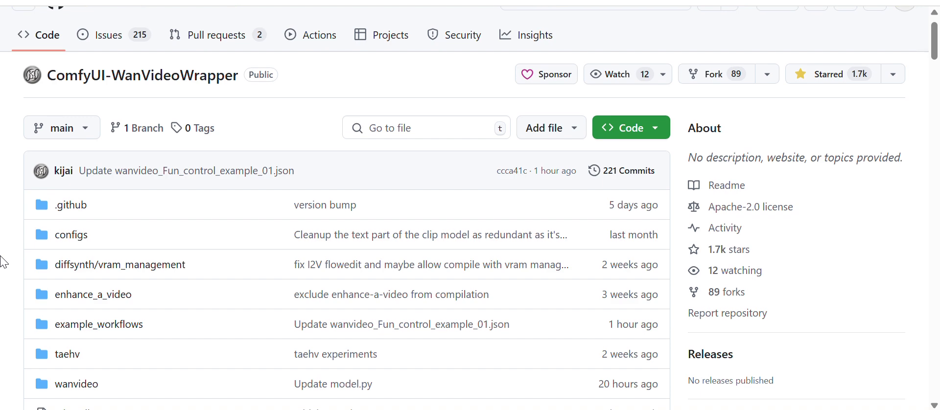
pyautogui.click(98, 325)
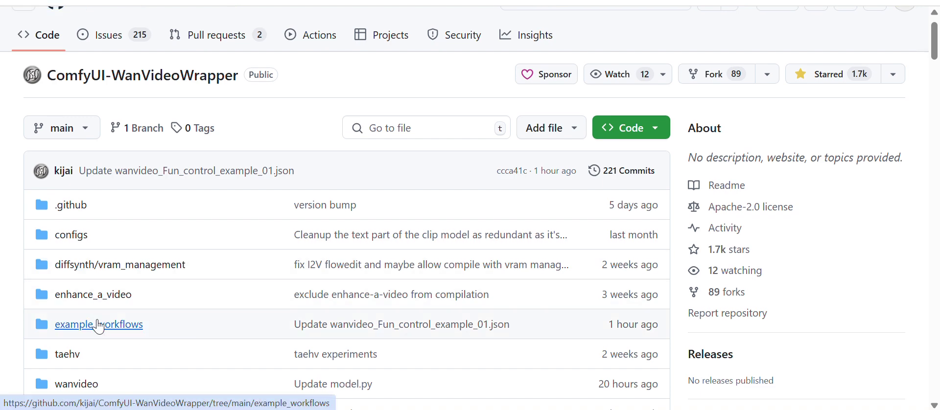
pyautogui.scroll(-2, 240, 328)
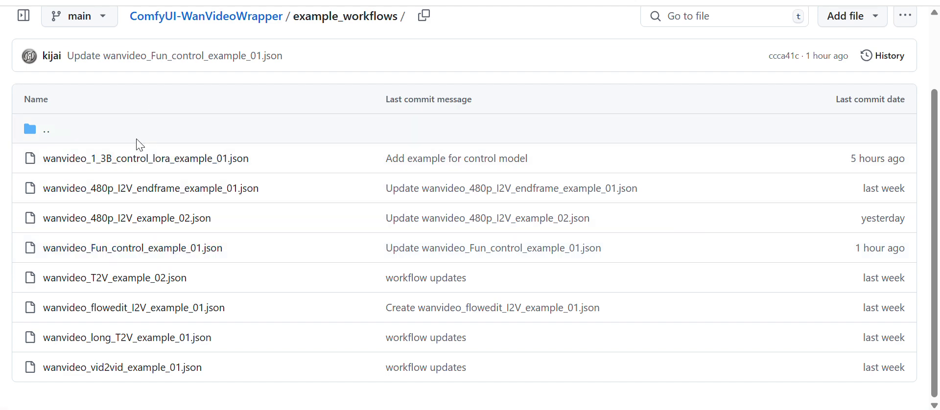
pyautogui.scroll(2, 140, 145)
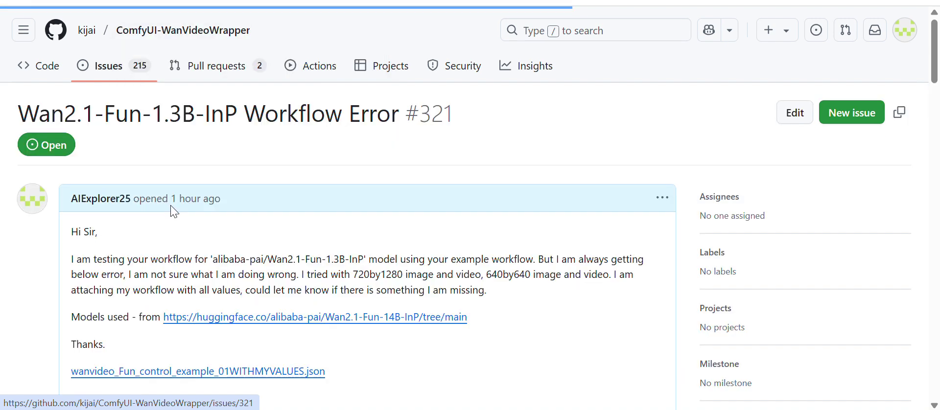
# Back on issue #321, read through the 48-versus-36-channel RuntimeError traceback.
pyautogui.scroll(-3, 74, 298)
pyautogui.scroll(-3, 74, 297)
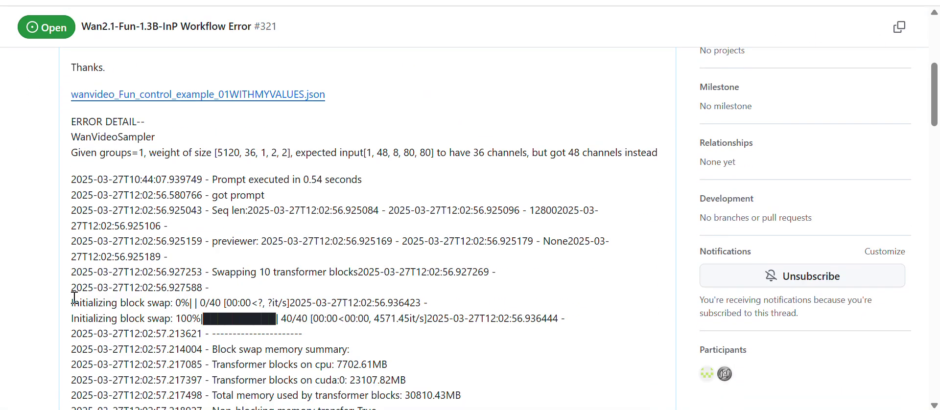
pyautogui.scroll(-1, 75, 298)
pyautogui.scroll(-2, 75, 299)
pyautogui.scroll(-1, 76, 304)
pyautogui.scroll(-1, 76, 303)
pyautogui.scroll(-3, 76, 302)
pyautogui.scroll(-2, 75, 300)
pyautogui.scroll(-2, 75, 298)
pyautogui.scroll(-1, 75, 298)
pyautogui.scroll(-4, 74, 299)
pyautogui.scroll(-3, 75, 299)
pyautogui.scroll(12, 103, 233)
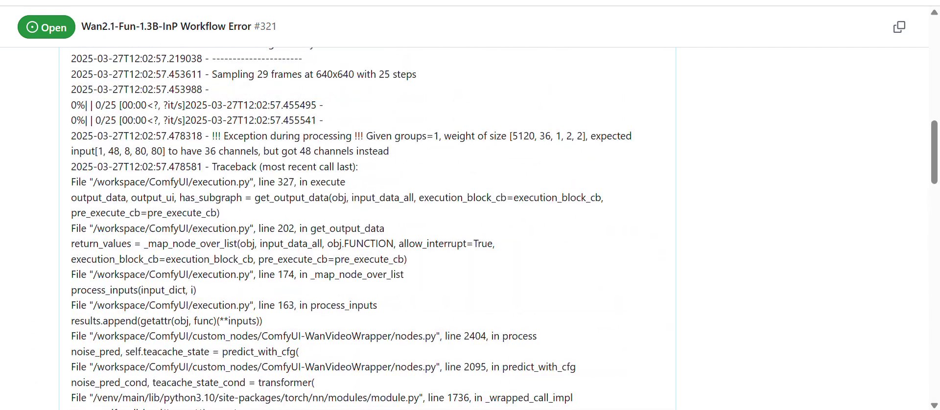
# Return to ComfyUI and pan past the control video and reference image groups to center the WanVideo Model Loader.
pyautogui.click(275, 1)
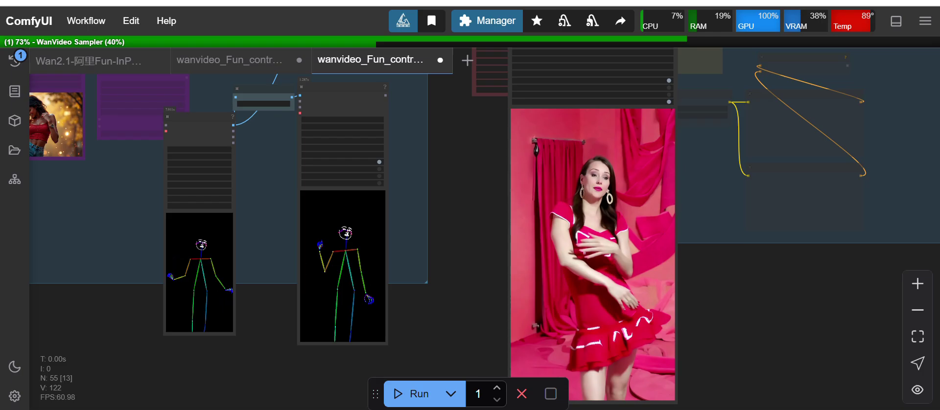
pyautogui.moveTo(81, 308); pyautogui.dragTo(213, 337)
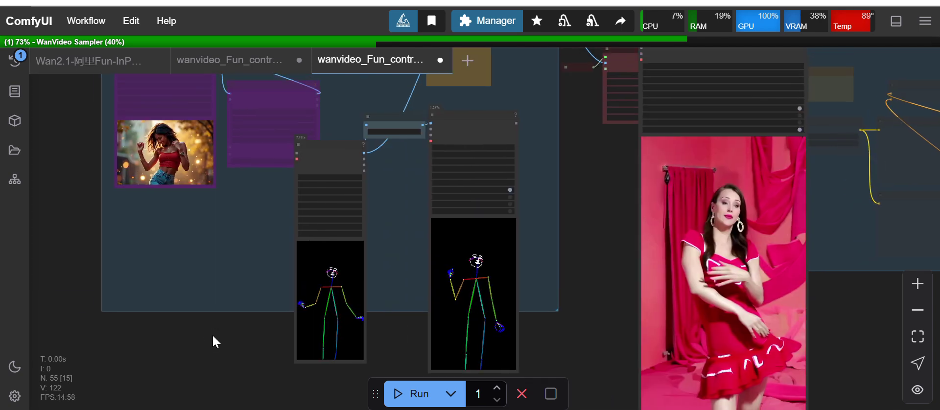
pyautogui.moveTo(69, 154); pyautogui.dragTo(69, 240)
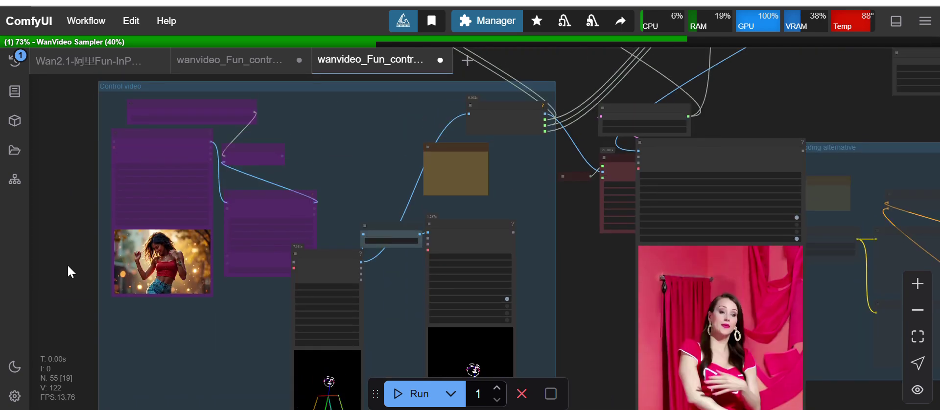
pyautogui.moveTo(57, 158); pyautogui.dragTo(28, 287)
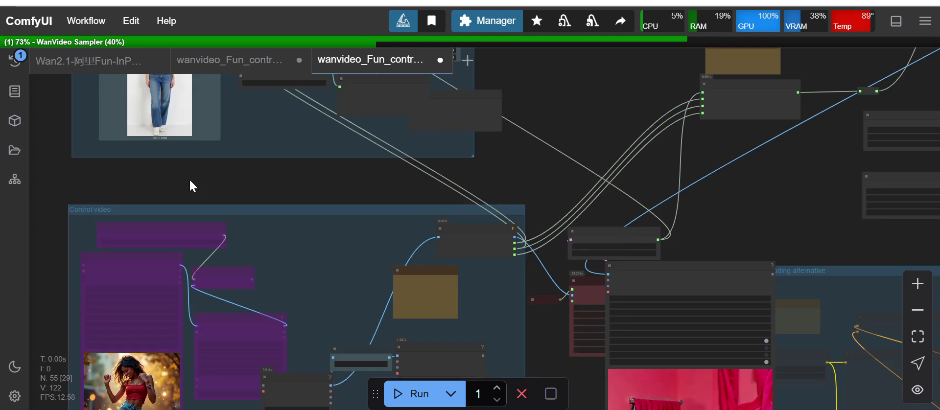
pyautogui.moveTo(190, 184); pyautogui.dragTo(206, 278)
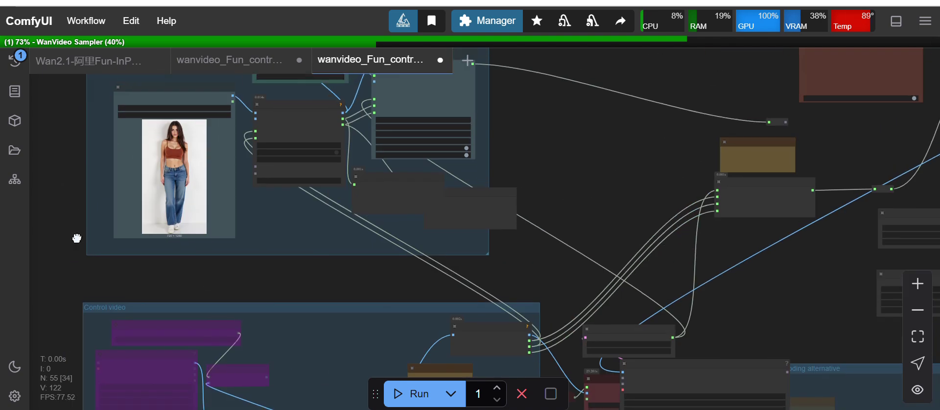
pyautogui.scroll(-3, 78, 270)
pyautogui.moveTo(194, 128); pyautogui.dragTo(173, 179)
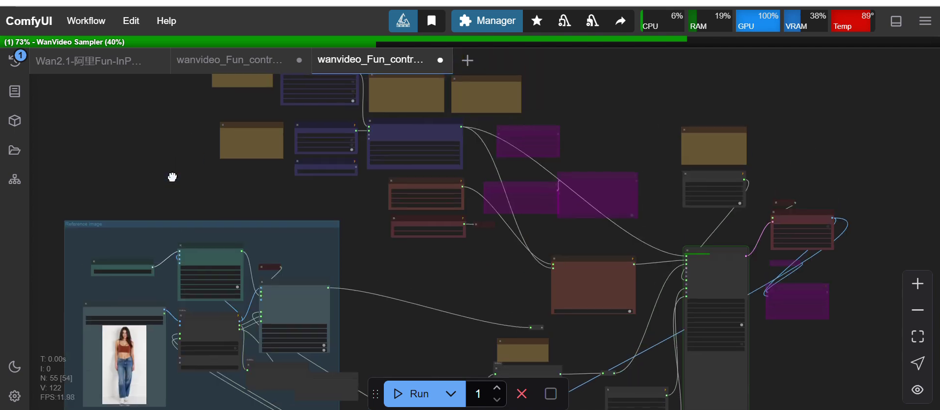
pyautogui.moveTo(167, 143); pyautogui.dragTo(142, 192)
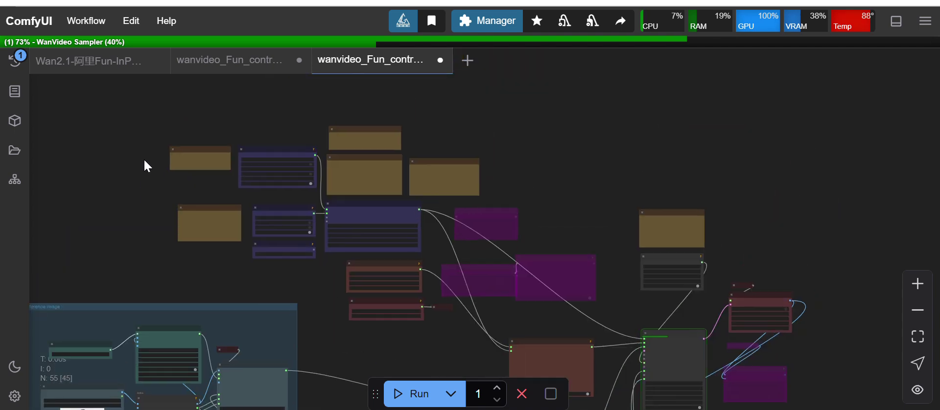
pyautogui.scroll(5, 143, 157)
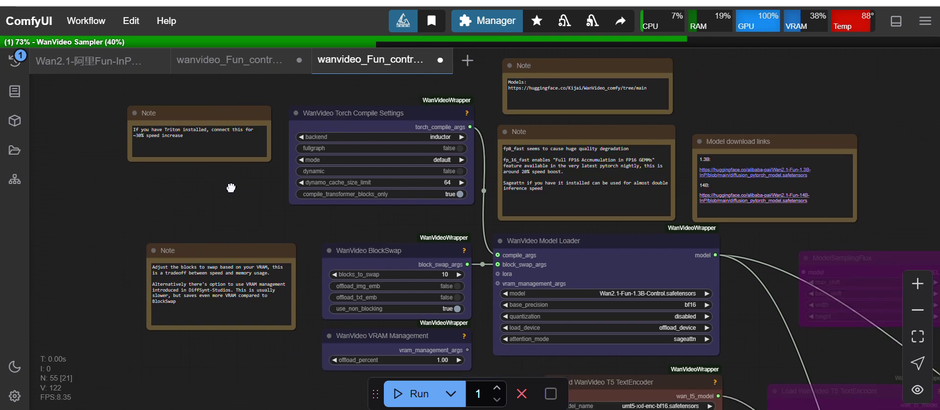
pyautogui.moveTo(266, 192); pyautogui.dragTo(220, 185)
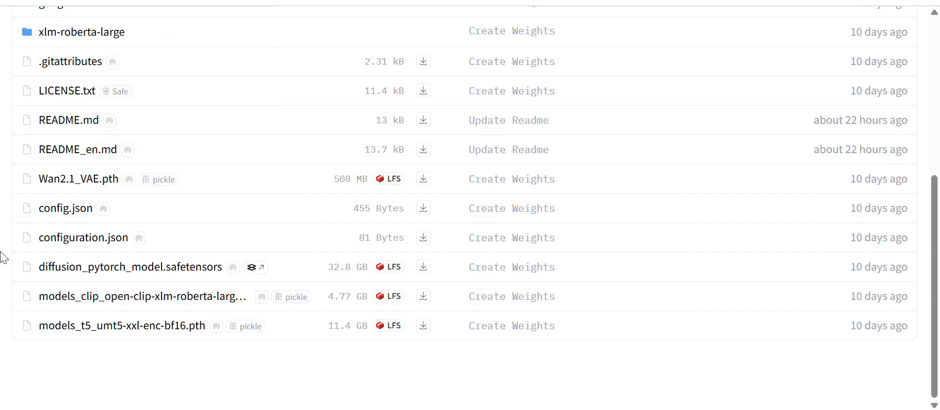
# Open the Wan2.1-Fun-14B-InP model card and scroll down to the control sample videos.
pyautogui.scroll(5, 25, 263)
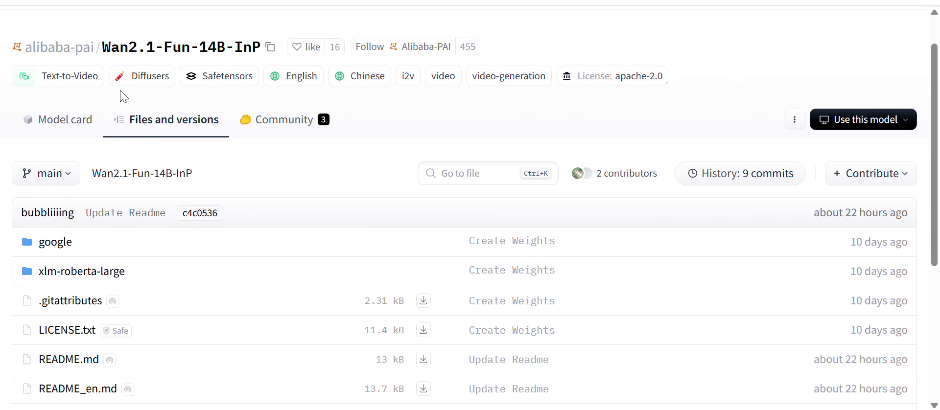
pyautogui.click(46, 126)
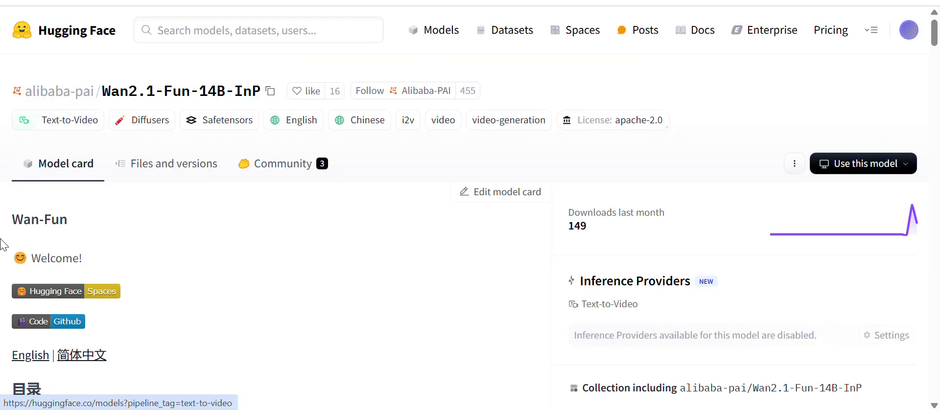
pyautogui.scroll(-3, 1, 240)
pyautogui.scroll(-2, 1, 240)
pyautogui.scroll(-1, 1, 240)
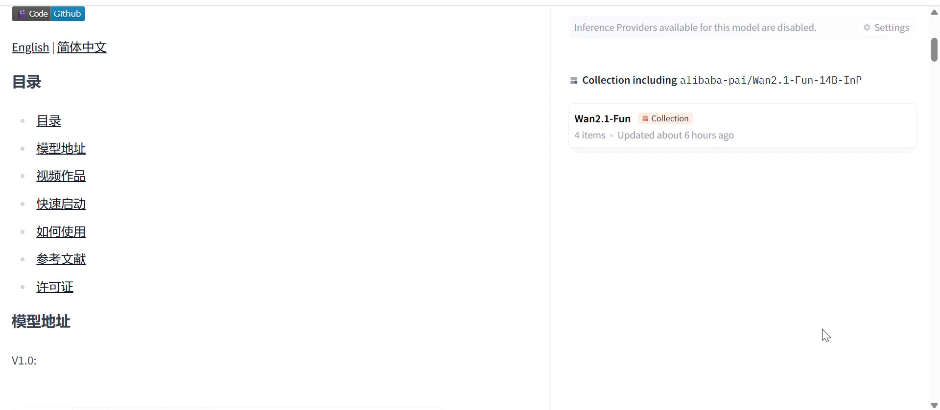
pyautogui.scroll(-5, 215, 71)
pyautogui.scroll(-2, 216, 69)
pyautogui.scroll(-4, 163, 201)
pyautogui.scroll(-6, 163, 203)
pyautogui.scroll(-2, 160, 202)
pyautogui.scroll(-3, 161, 202)
pyautogui.scroll(-3, 144, 238)
pyautogui.scroll(-2, 143, 239)
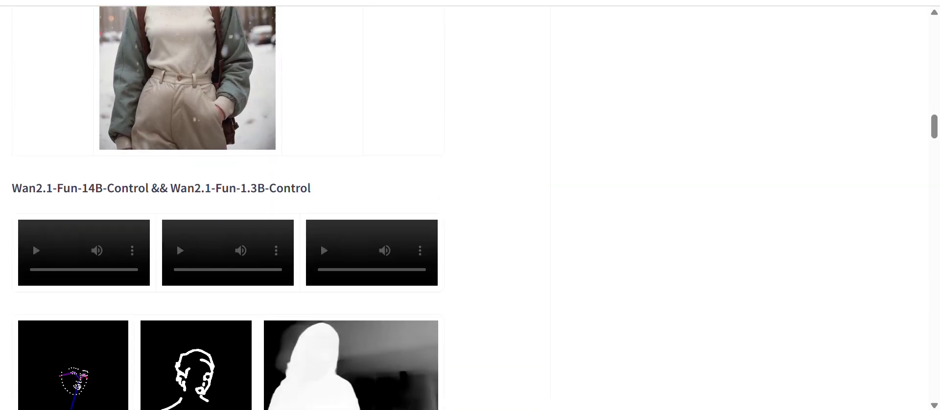
pyautogui.scroll(-2, 143, 239)
pyautogui.scroll(-3, 143, 239)
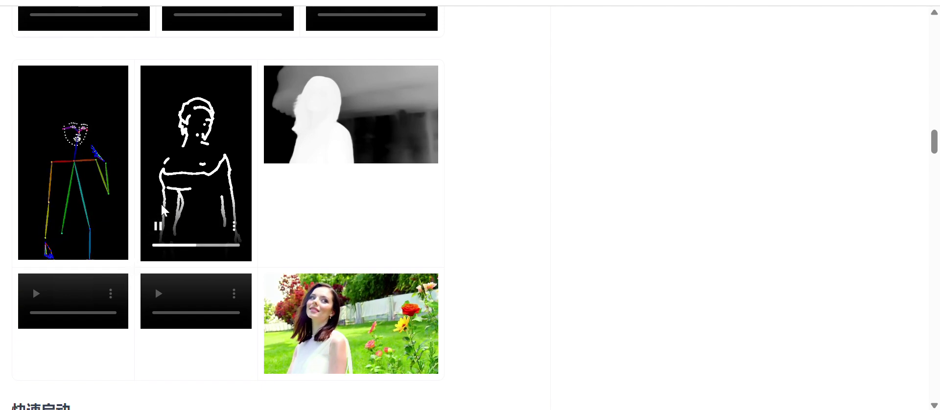
# Pause the edge outline, depth map, garden woman and pose skeleton sample videos.
pyautogui.click(159, 228)
pyautogui.moveTo(346, 151)
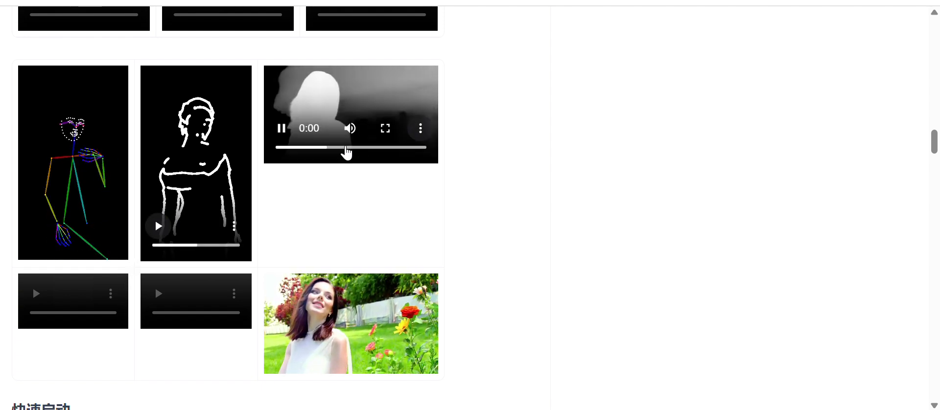
pyautogui.click(286, 129)
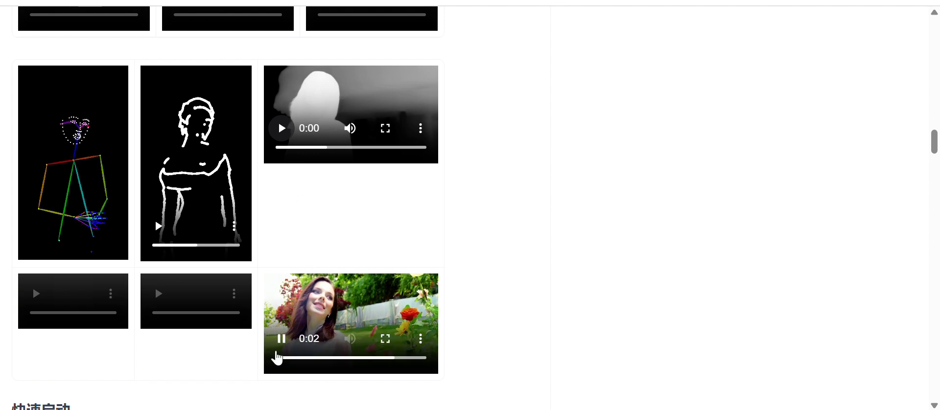
pyautogui.click(277, 343)
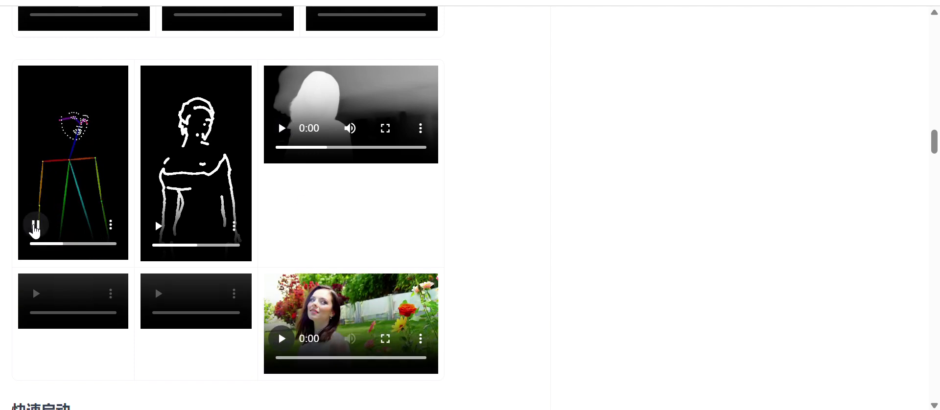
pyautogui.click(35, 227)
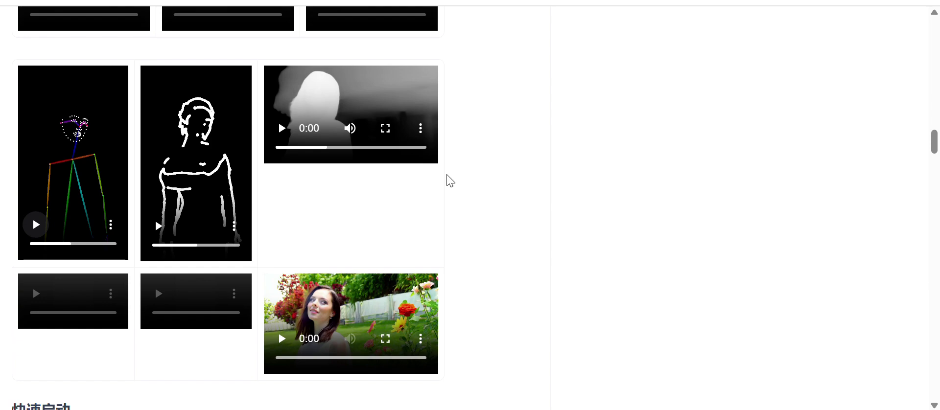
# Scroll back up to the Wan2.1-Fun weights table and highlight the 14B model name.
pyautogui.scroll(1, 527, 130)
pyautogui.scroll(2, 526, 130)
pyautogui.scroll(1, 528, 131)
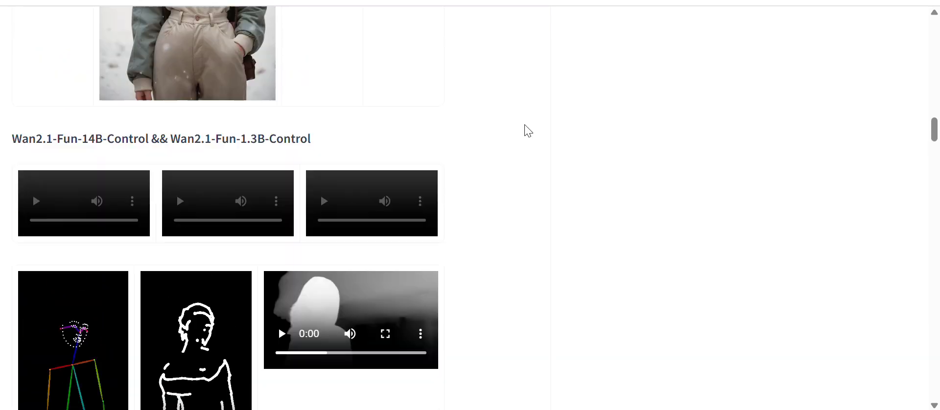
pyautogui.scroll(2, 526, 130)
pyautogui.scroll(2, 525, 130)
pyautogui.scroll(2, 525, 130)
pyautogui.scroll(1, 500, 125)
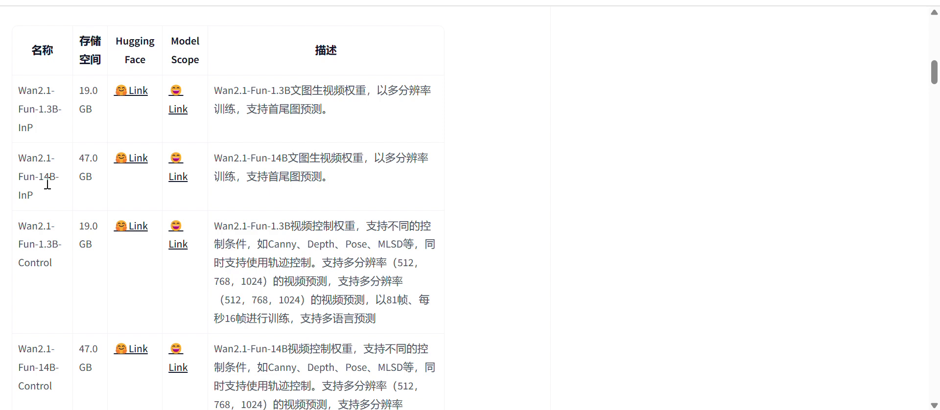
pyautogui.moveTo(47, 185); pyautogui.dragTo(50, 187)
pyautogui.click(36, 181)
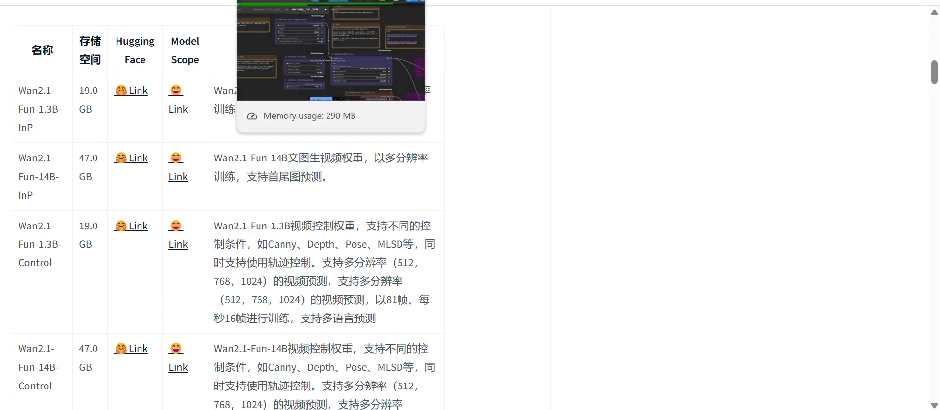
# Switch to the wanvideo_Fun_control workflow, pan around the model loaders, and nudge the VRAM Management node.
pyautogui.click(294, 0)
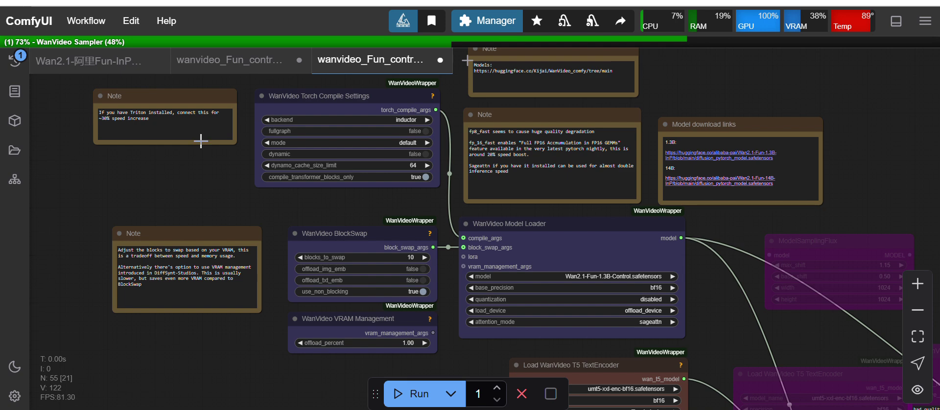
pyautogui.moveTo(200, 178); pyautogui.dragTo(174, 172)
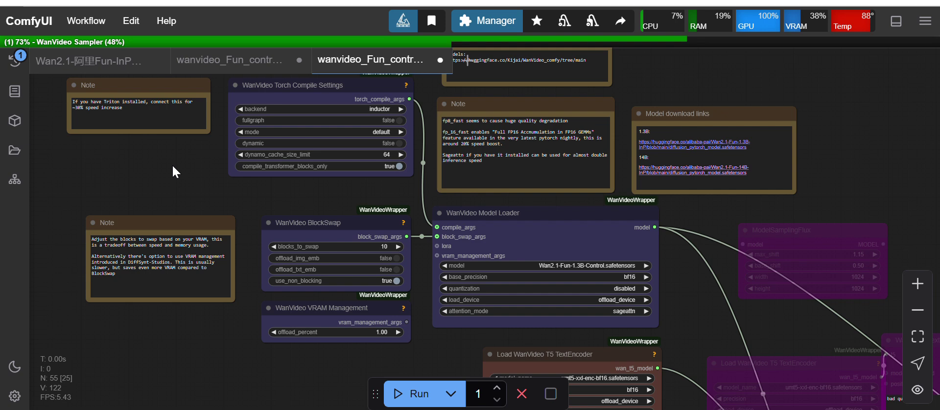
pyautogui.moveTo(163, 198); pyautogui.dragTo(139, 208)
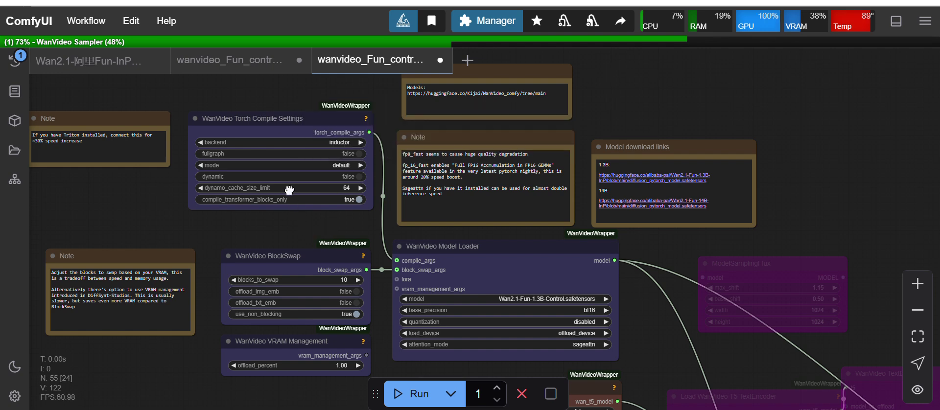
pyautogui.moveTo(289, 187); pyautogui.dragTo(270, 144)
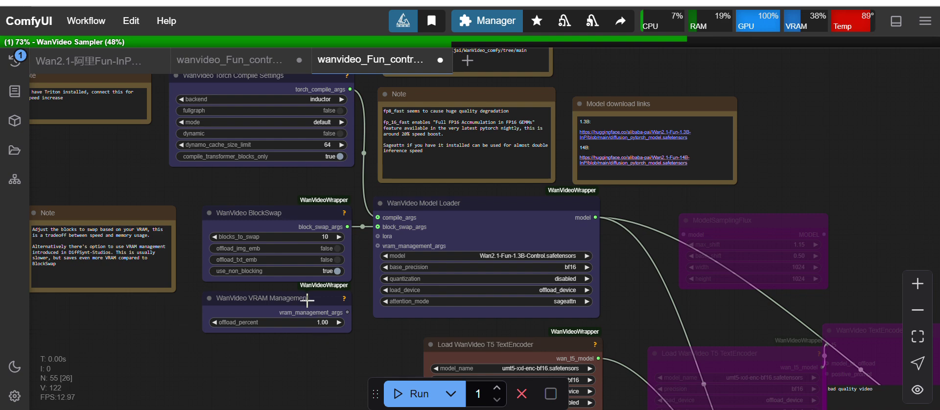
pyautogui.moveTo(307, 299); pyautogui.dragTo(303, 306)
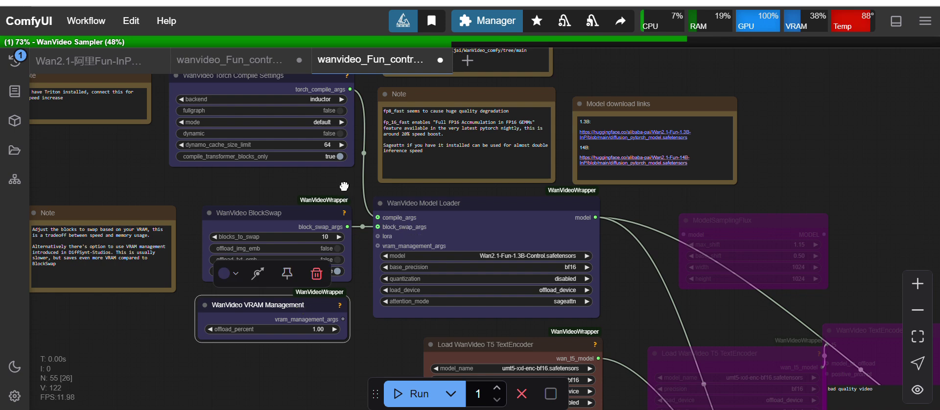
pyautogui.moveTo(344, 187); pyautogui.dragTo(323, 180)
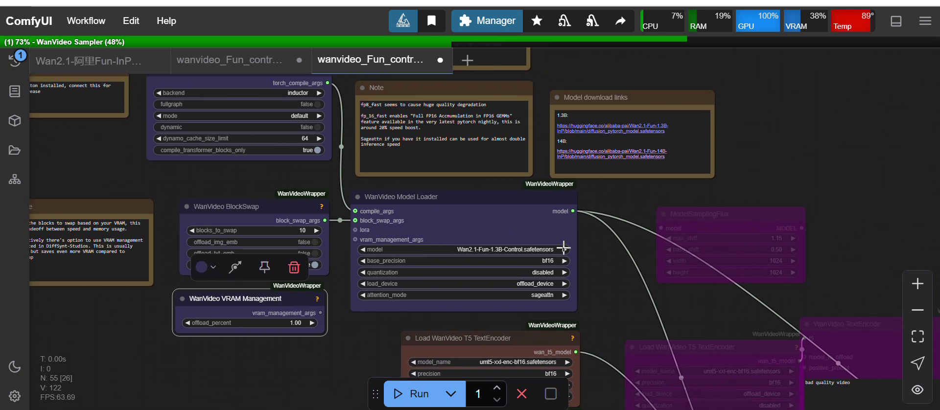
pyautogui.moveTo(607, 276); pyautogui.dragTo(597, 226)
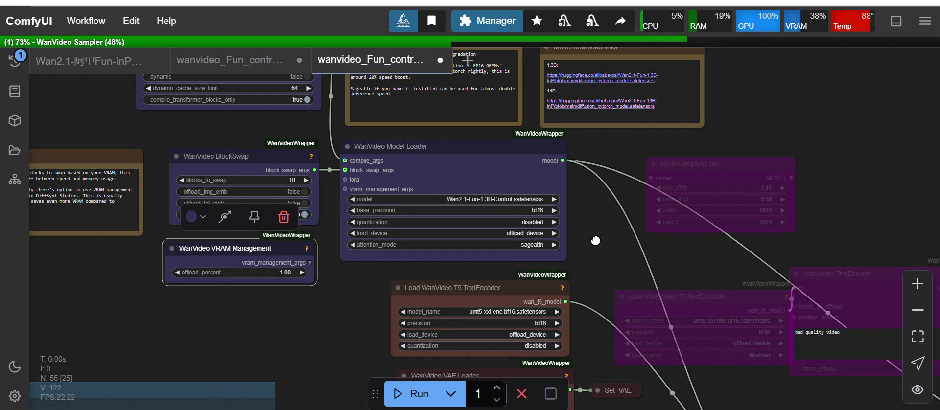
pyautogui.moveTo(597, 239); pyautogui.dragTo(585, 219)
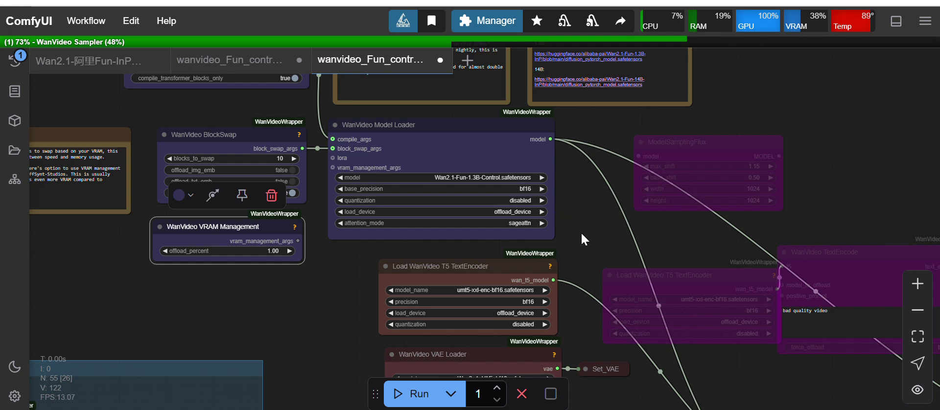
pyautogui.moveTo(581, 234); pyautogui.dragTo(559, 204)
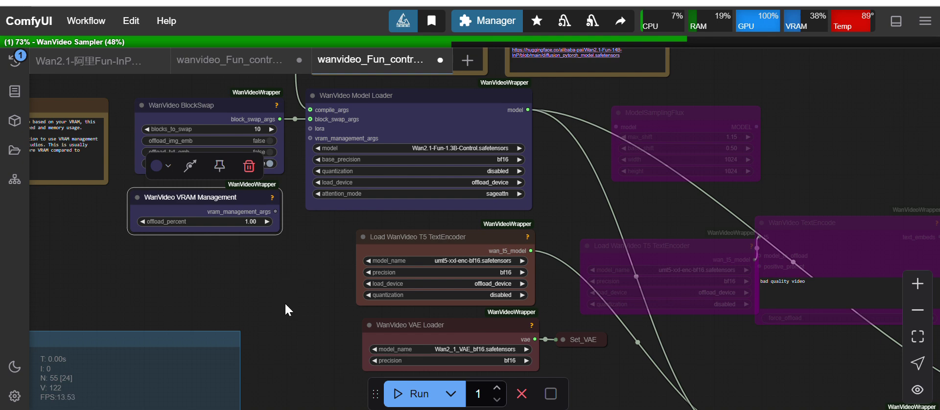
pyautogui.moveTo(289, 316); pyautogui.dragTo(261, 284)
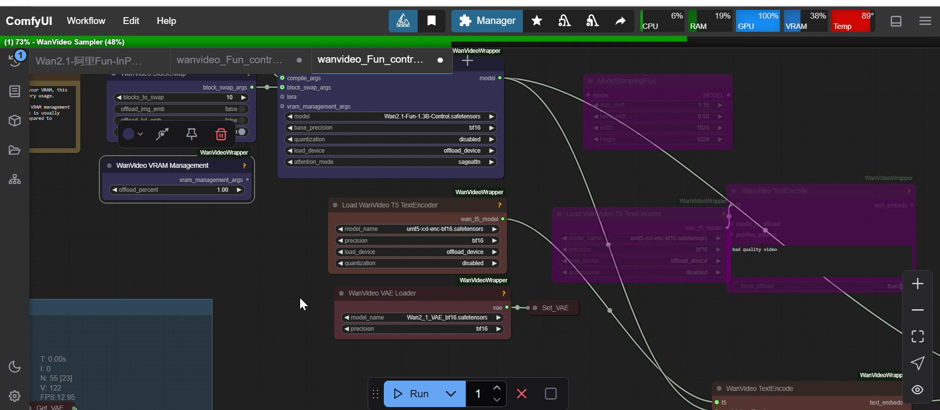
pyautogui.moveTo(294, 334); pyautogui.dragTo(271, 250)
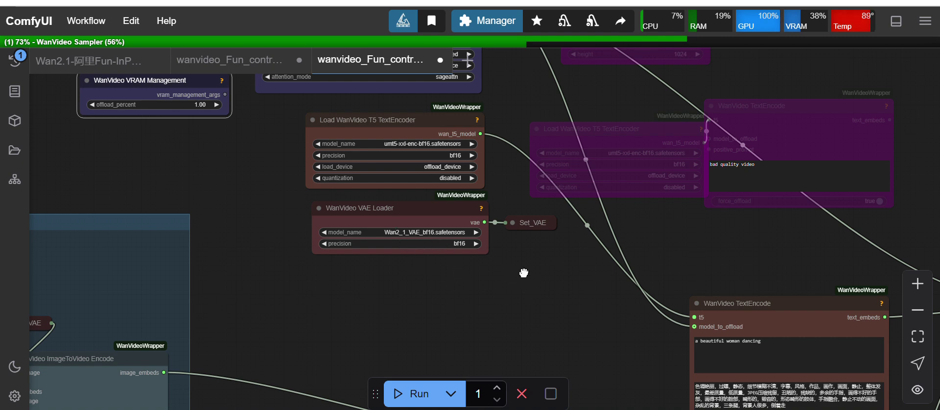
pyautogui.scroll(-1, 490, 286)
pyautogui.scroll(-1, 411, 319)
pyautogui.scroll(-1, 404, 320)
pyautogui.scroll(-3, 404, 321)
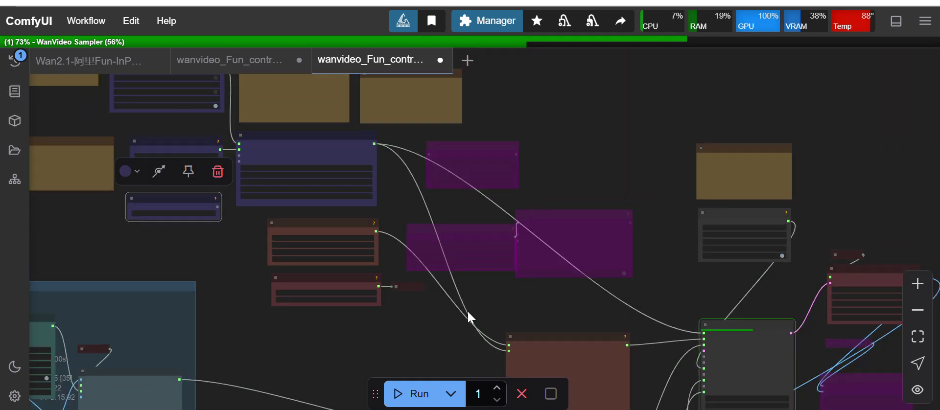
pyautogui.moveTo(562, 304); pyautogui.dragTo(528, 191)
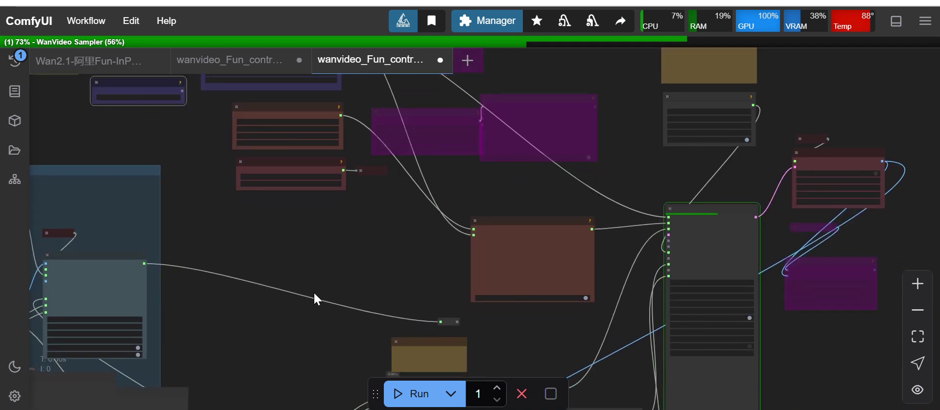
pyautogui.moveTo(314, 291)
pyautogui.mouseDown()
pyautogui.moveTo(339, 181)
pyautogui.moveTo(360, 152)
pyautogui.moveTo(358, 262)
pyautogui.mouseUp()
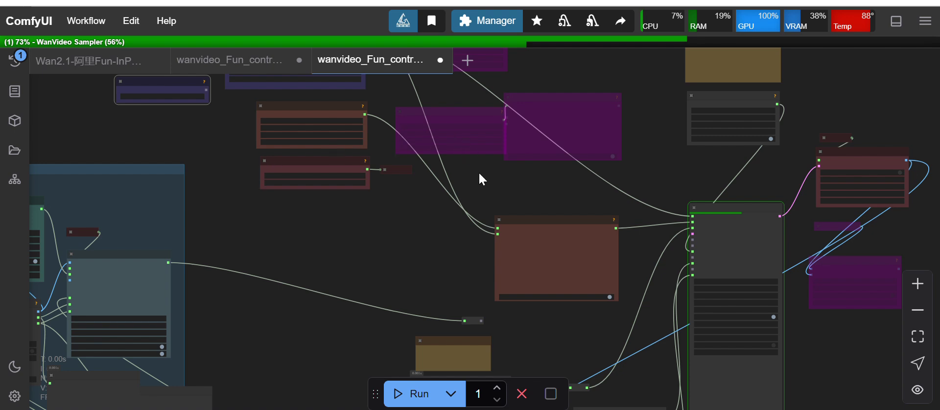
pyautogui.moveTo(477, 172); pyautogui.dragTo(470, 248)
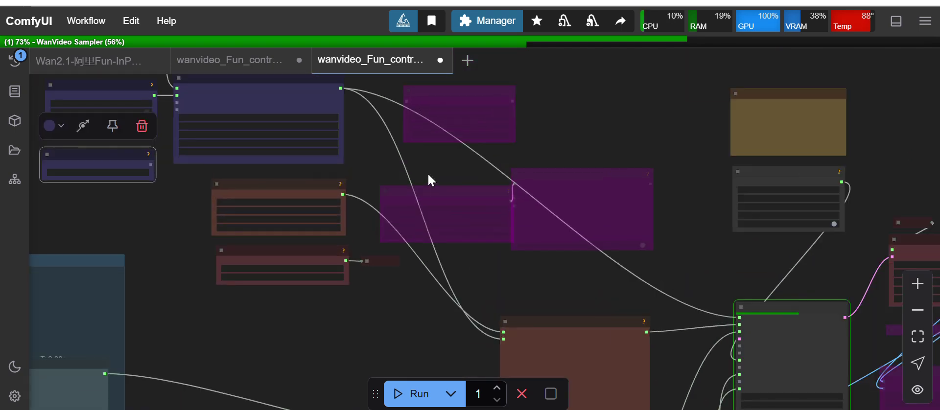
pyautogui.scroll(2, 360, 156)
pyautogui.scroll(5, 358, 155)
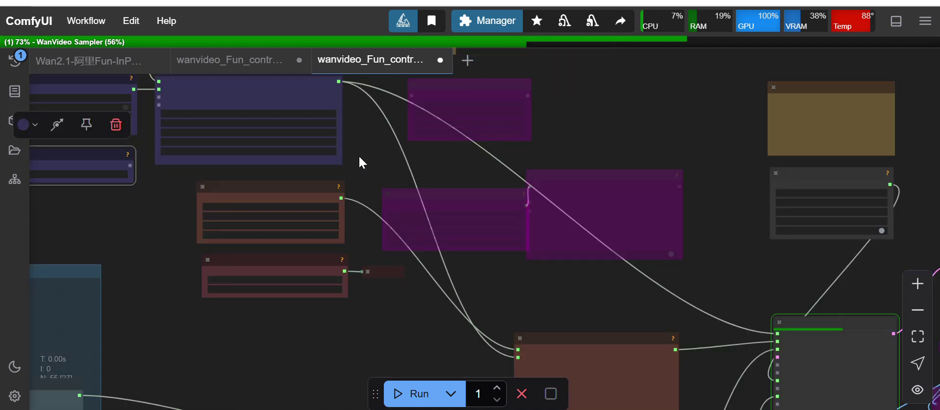
pyautogui.scroll(-5, 359, 155)
pyautogui.scroll(-3, 358, 154)
pyautogui.scroll(-5, 390, 298)
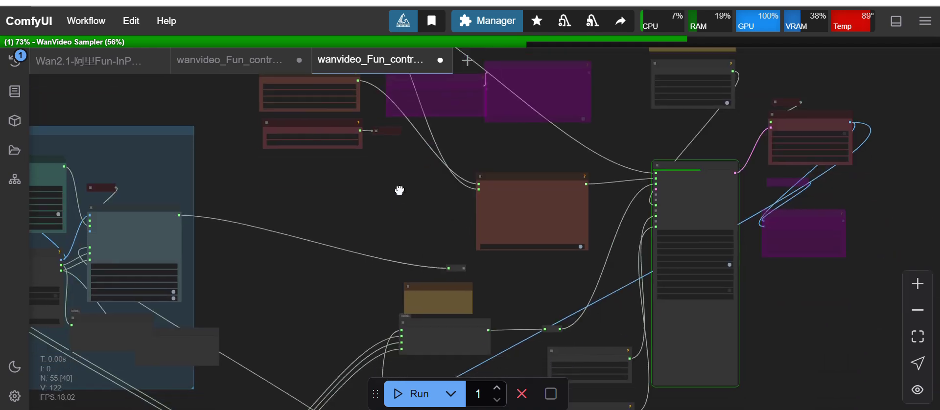
pyautogui.moveTo(286, 289); pyautogui.dragTo(288, 199)
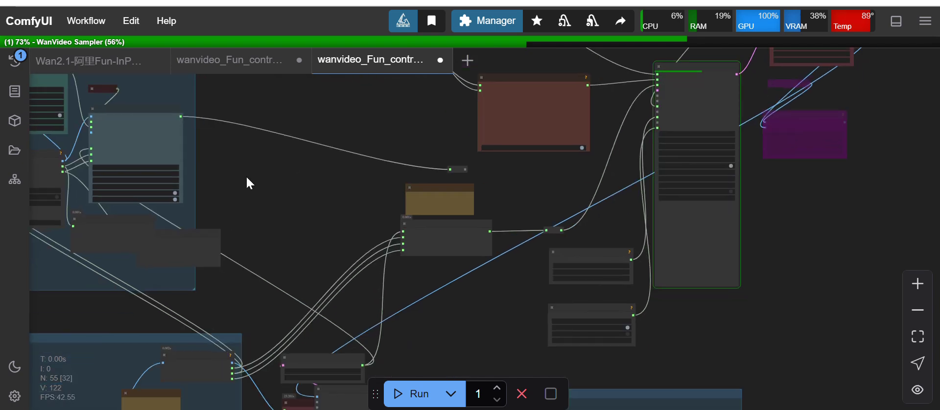
pyautogui.moveTo(247, 178); pyautogui.dragTo(508, 191)
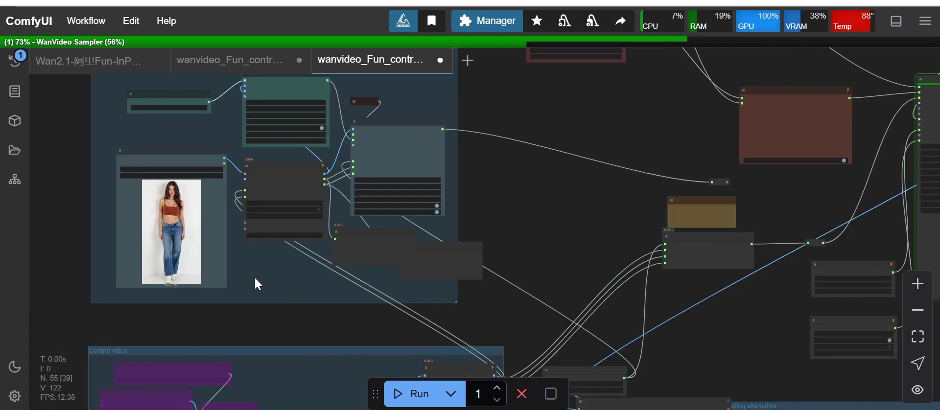
pyautogui.scroll(2, 254, 276)
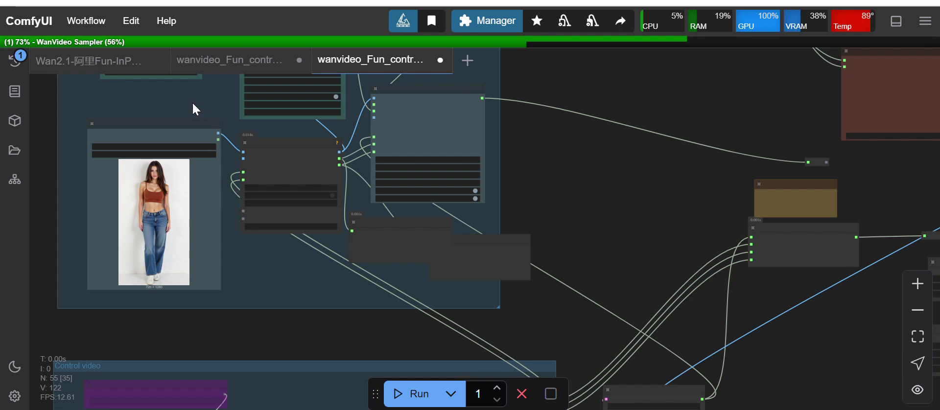
pyautogui.moveTo(192, 102); pyautogui.dragTo(209, 153)
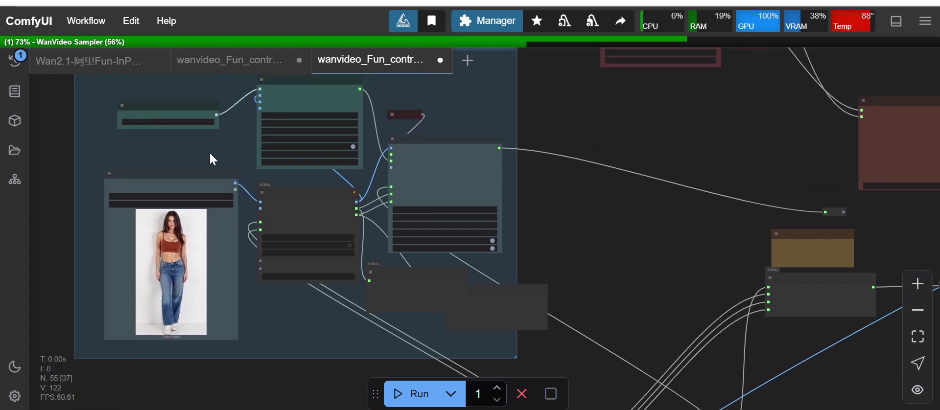
pyautogui.scroll(3, 210, 151)
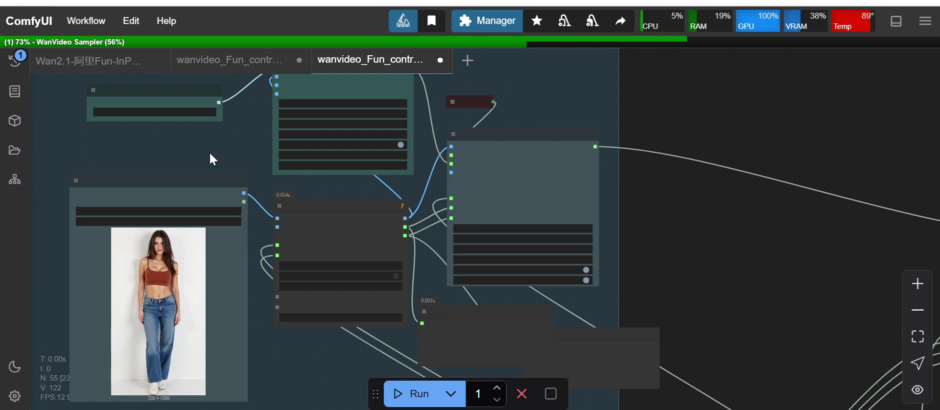
pyautogui.scroll(2, 211, 153)
pyautogui.scroll(2, 210, 154)
pyautogui.scroll(1, 211, 154)
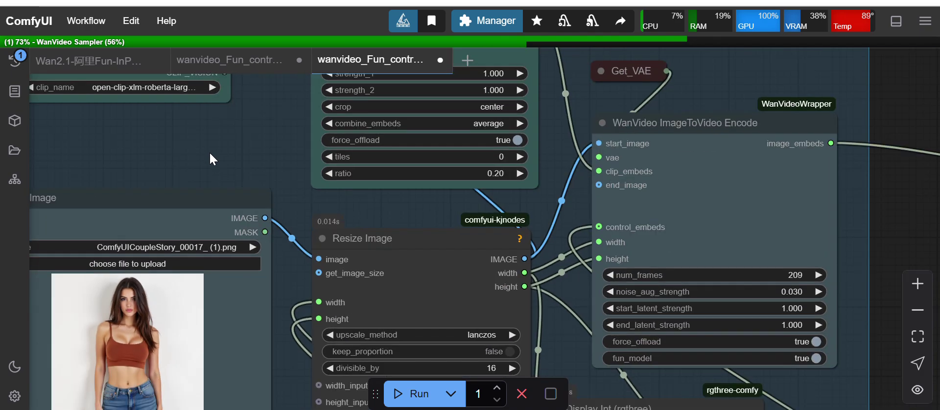
pyautogui.scroll(-3, 209, 151)
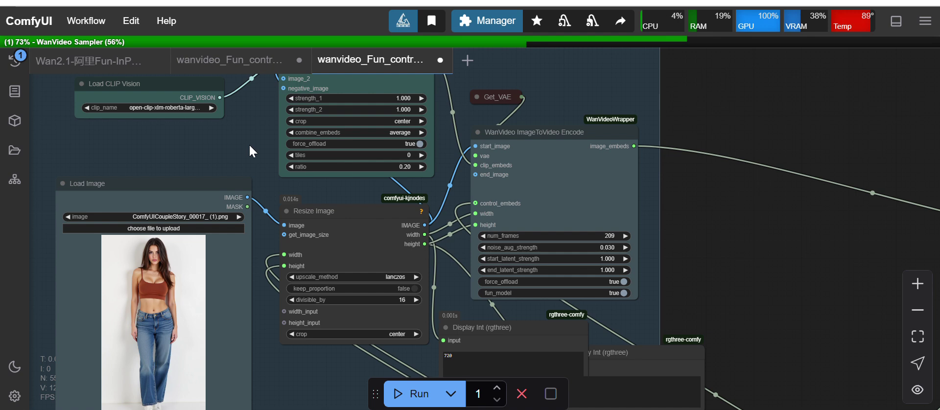
pyautogui.moveTo(232, 150); pyautogui.dragTo(253, 168)
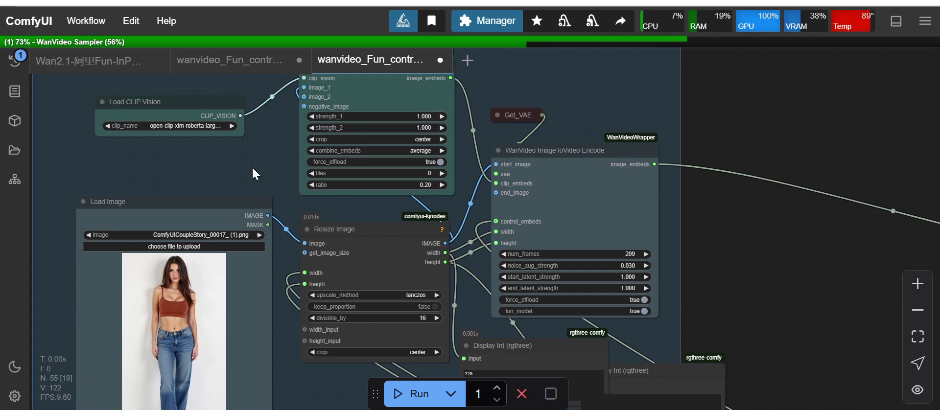
pyautogui.click(200, 127)
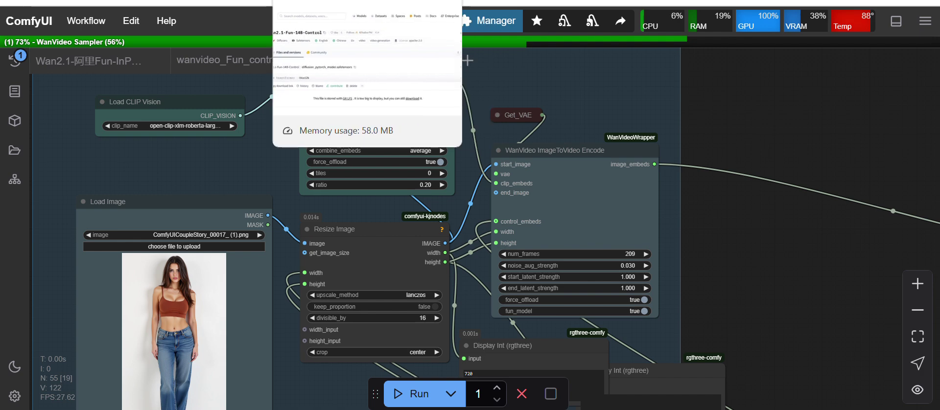
pyautogui.moveTo(403, 2); pyautogui.dragTo(198, 87)
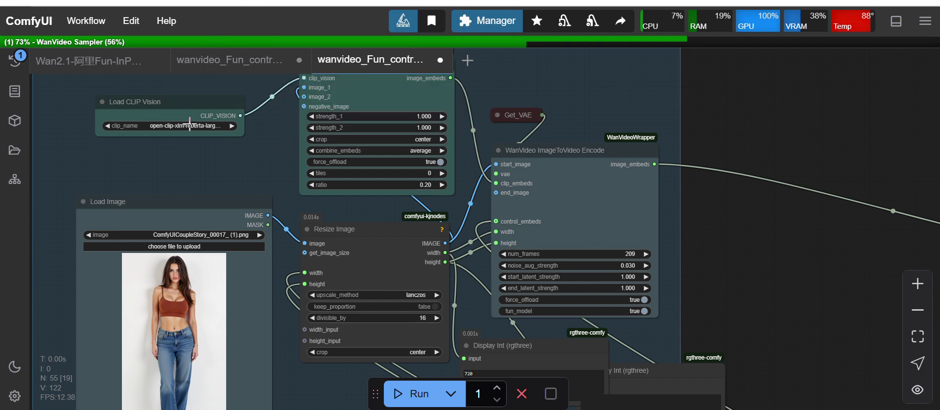
pyautogui.moveTo(230, 153); pyautogui.dragTo(226, 136)
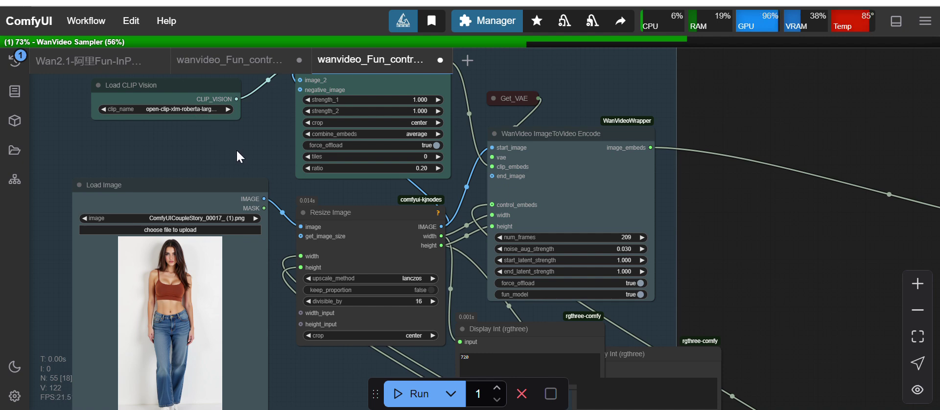
pyautogui.moveTo(237, 151); pyautogui.dragTo(247, 162)
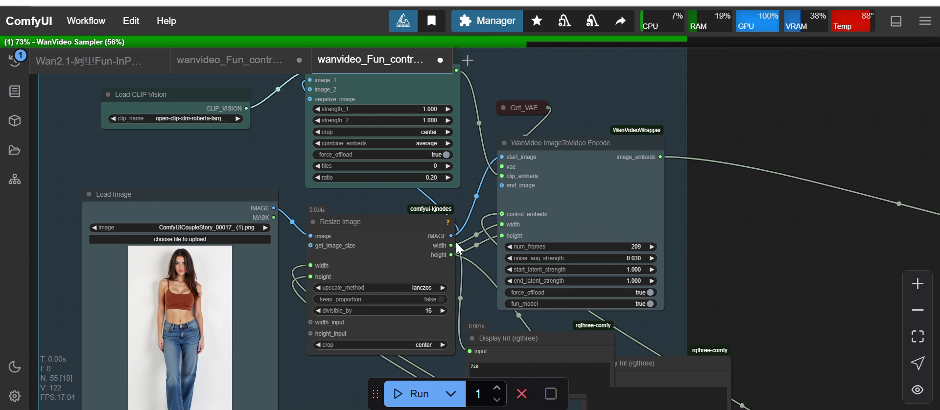
pyautogui.moveTo(739, 278)
pyautogui.mouseDown()
pyautogui.moveTo(661, 160)
pyautogui.moveTo(665, 87)
pyautogui.mouseUp()
pyautogui.scroll(-5, 665, 87)
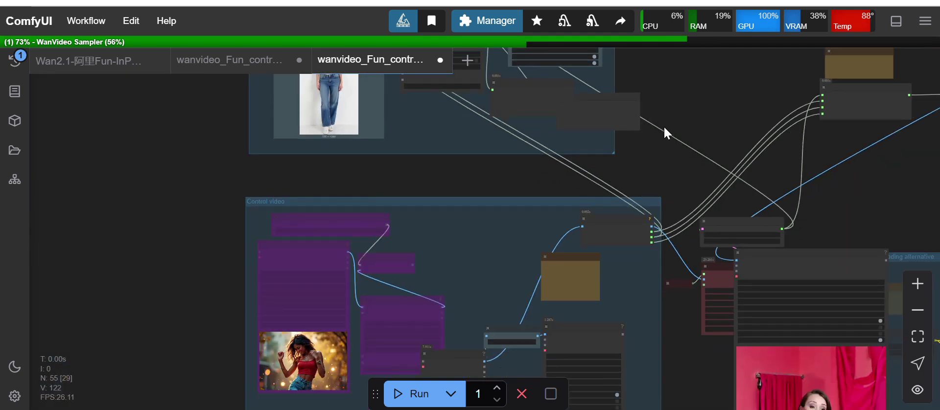
pyautogui.moveTo(633, 131); pyautogui.dragTo(610, 103)
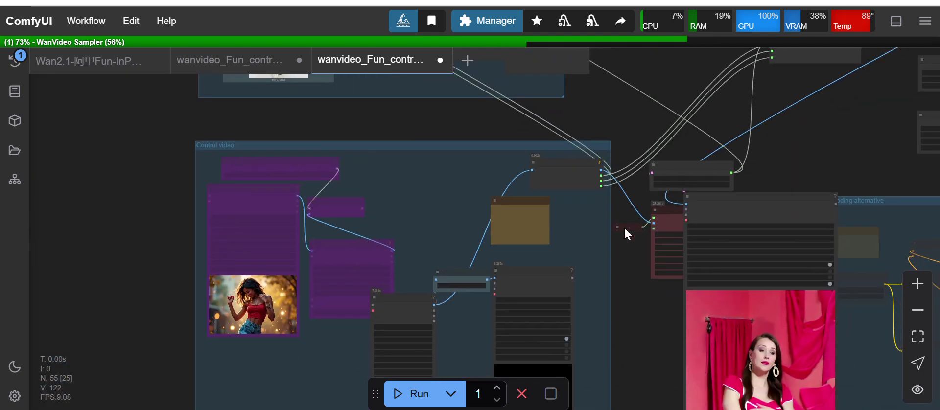
pyautogui.moveTo(635, 289); pyautogui.dragTo(574, 208)
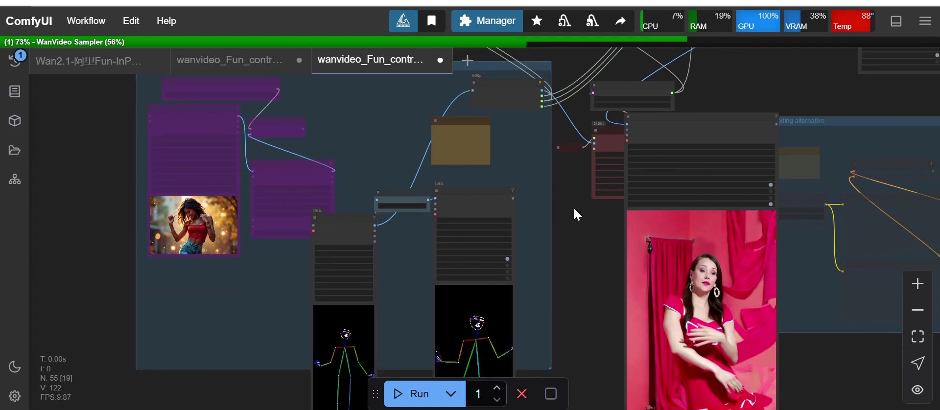
pyautogui.scroll(2, 518, 167)
pyautogui.scroll(5, 518, 167)
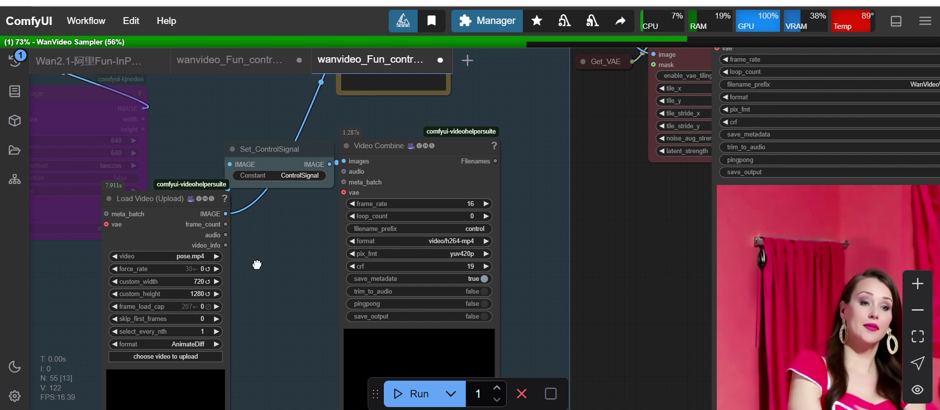
pyautogui.moveTo(257, 263); pyautogui.dragTo(356, 198)
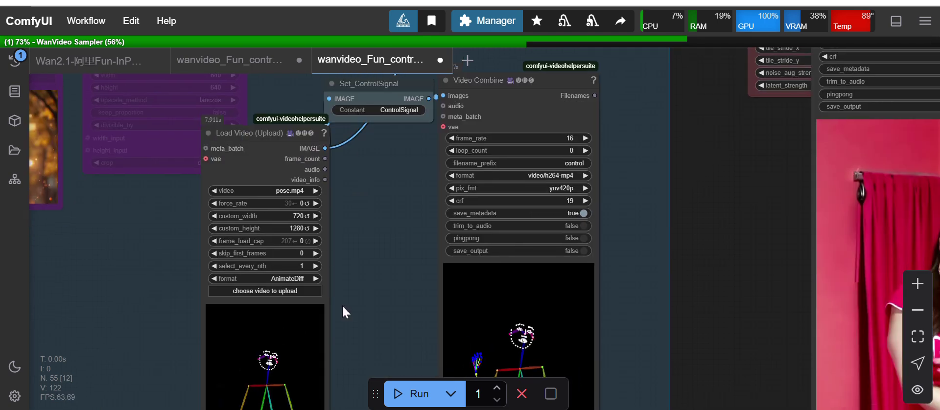
pyautogui.moveTo(383, 198); pyautogui.dragTo(334, 224)
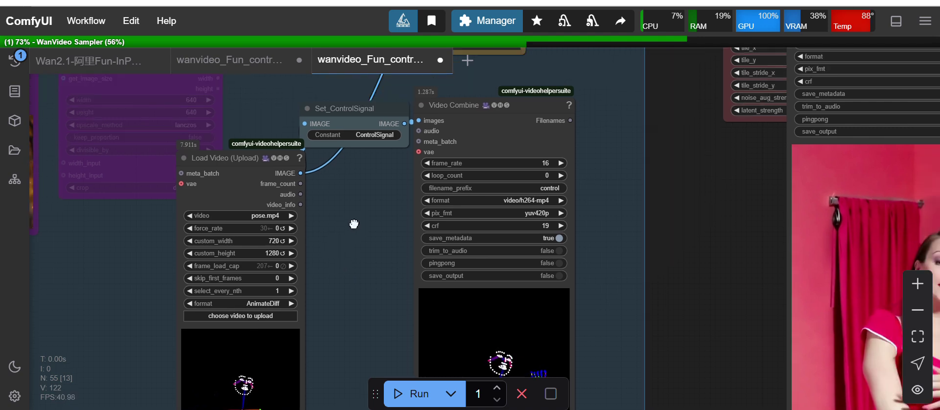
pyautogui.scroll(-1, 334, 225)
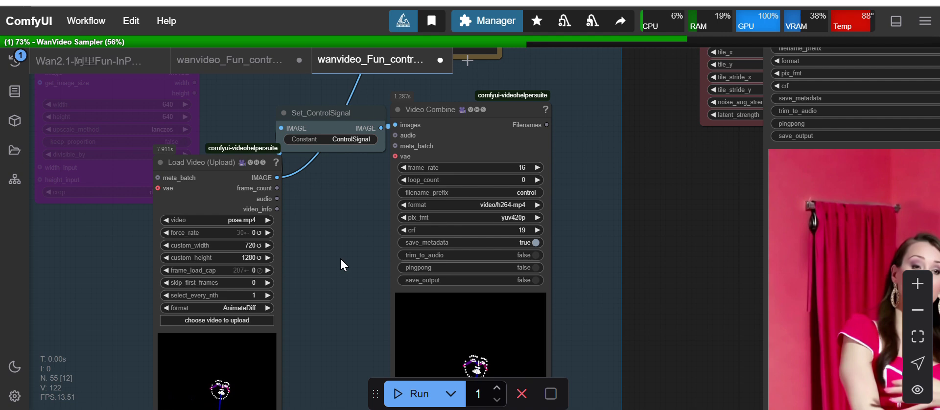
pyautogui.scroll(-1, 556, 252)
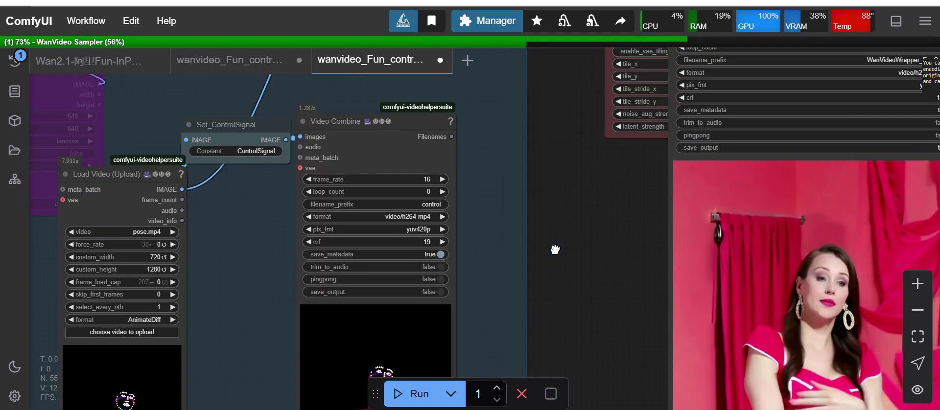
pyautogui.scroll(-1, 553, 253)
pyautogui.scroll(-1, 551, 252)
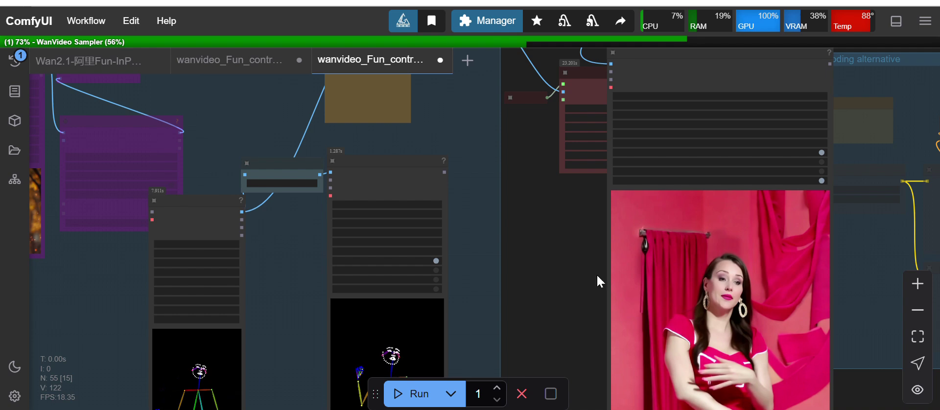
pyautogui.moveTo(485, 246); pyautogui.dragTo(485, 245)
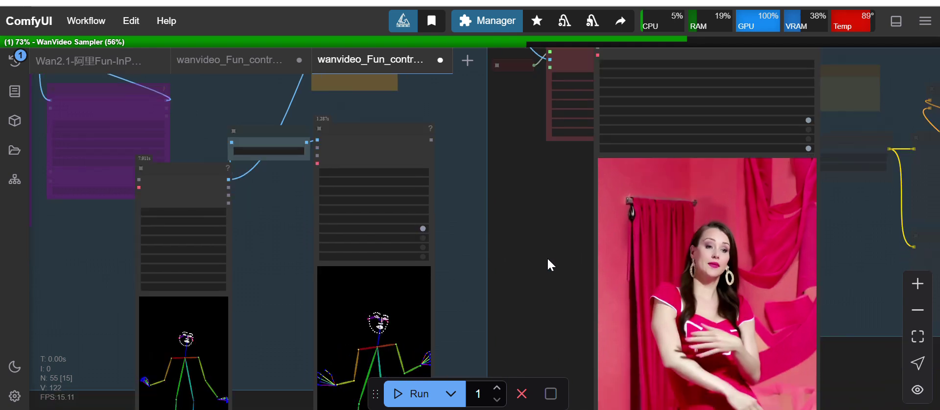
pyautogui.scroll(4, 547, 265)
pyautogui.scroll(-1, 514, 242)
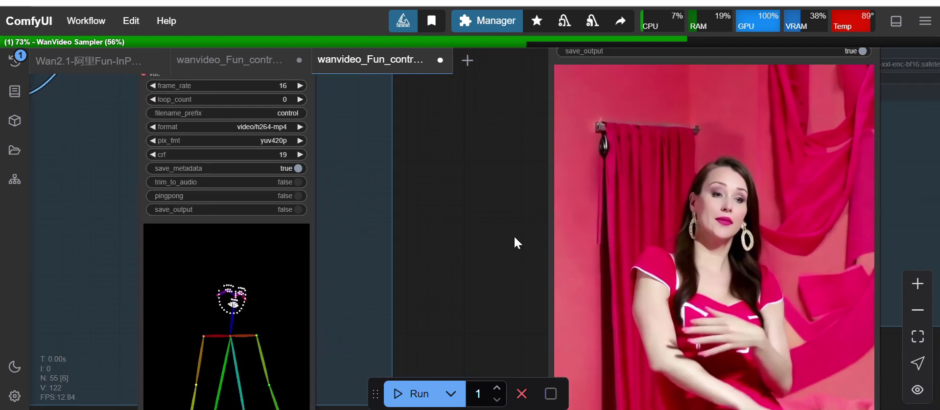
pyautogui.scroll(-1, 514, 242)
pyautogui.scroll(-1, 514, 242)
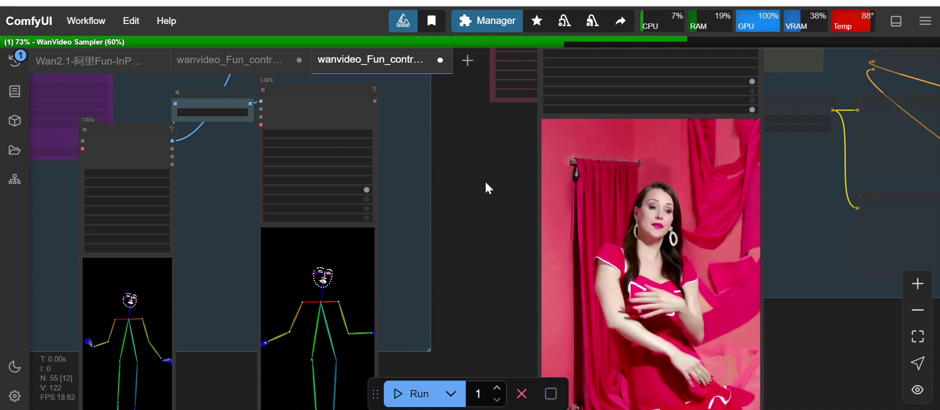
pyautogui.moveTo(485, 180); pyautogui.dragTo(487, 193)
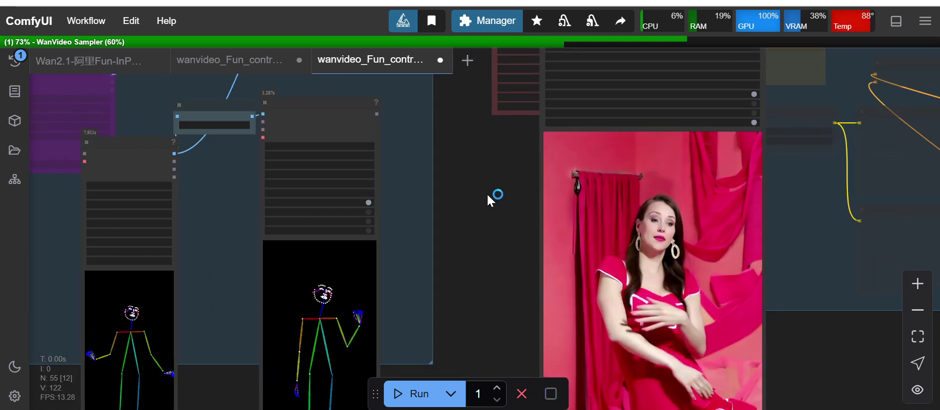
pyautogui.scroll(-5, 486, 193)
pyautogui.moveTo(481, 204)
pyautogui.mouseDown()
pyautogui.moveTo(541, 247)
pyautogui.moveTo(537, 256)
pyautogui.mouseUp()
# Pan and zoom across the graph to the WanVideo Empty Embeds node and WanVideo Sampler settings.
pyautogui.moveTo(524, 175); pyautogui.dragTo(512, 297)
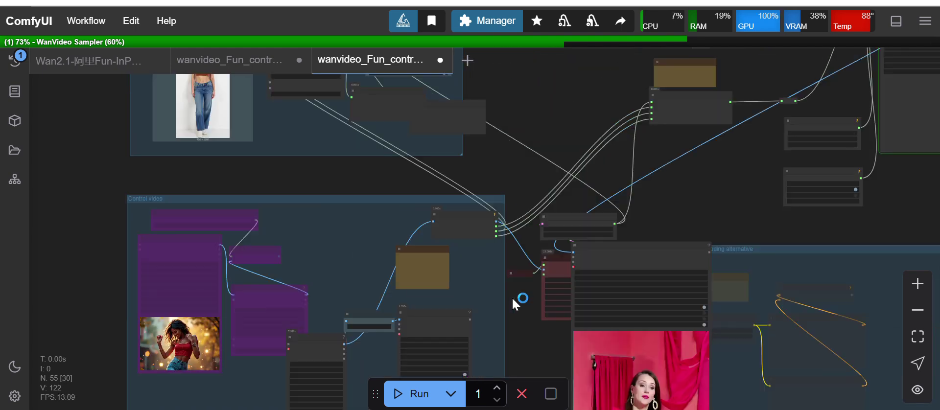
pyautogui.moveTo(363, 176); pyautogui.dragTo(308, 239)
pyautogui.moveTo(492, 157); pyautogui.dragTo(396, 208)
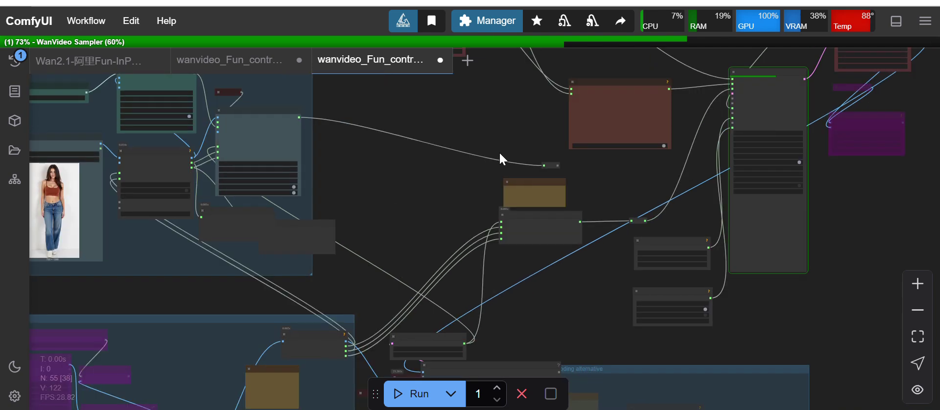
pyautogui.moveTo(500, 142); pyautogui.dragTo(424, 197)
pyautogui.scroll(4, 425, 202)
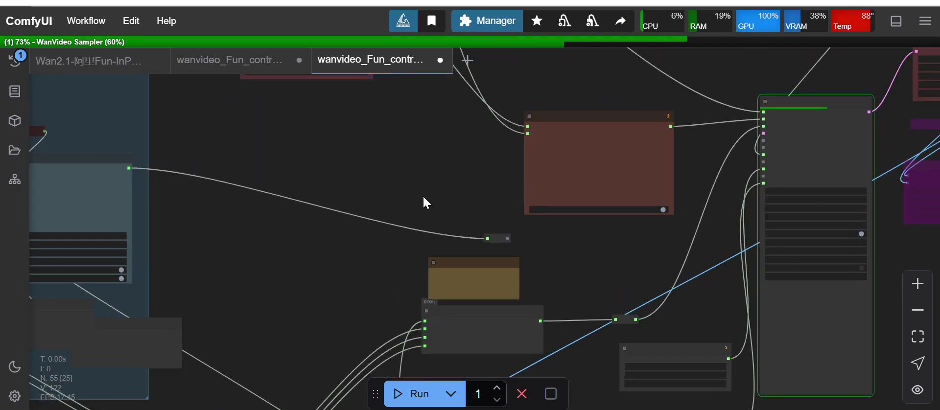
pyautogui.moveTo(439, 173)
pyautogui.mouseDown()
pyautogui.moveTo(386, 246)
pyautogui.moveTo(483, 207)
pyautogui.mouseUp()
pyautogui.scroll(-1, 484, 207)
pyautogui.scroll(-3, 484, 207)
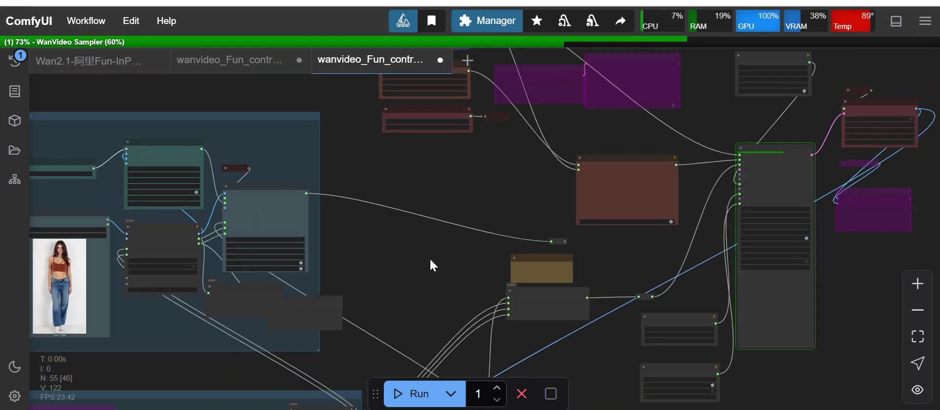
pyautogui.moveTo(430, 260); pyautogui.dragTo(487, 176)
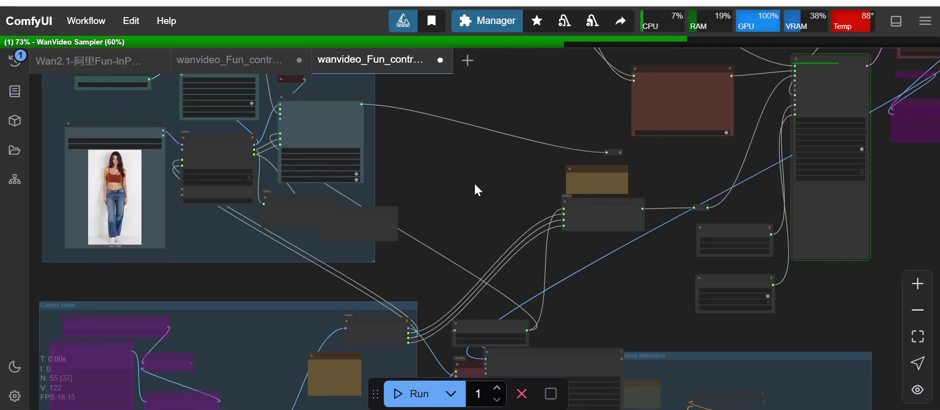
pyautogui.moveTo(475, 185); pyautogui.dragTo(400, 179)
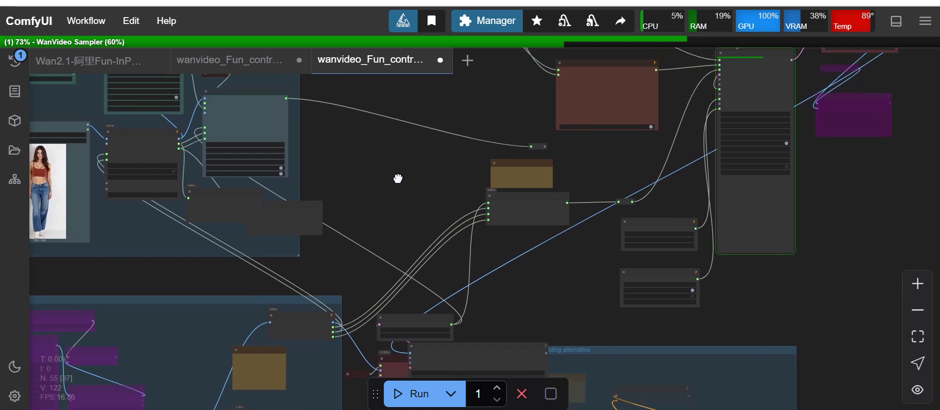
pyautogui.scroll(5, 415, 206)
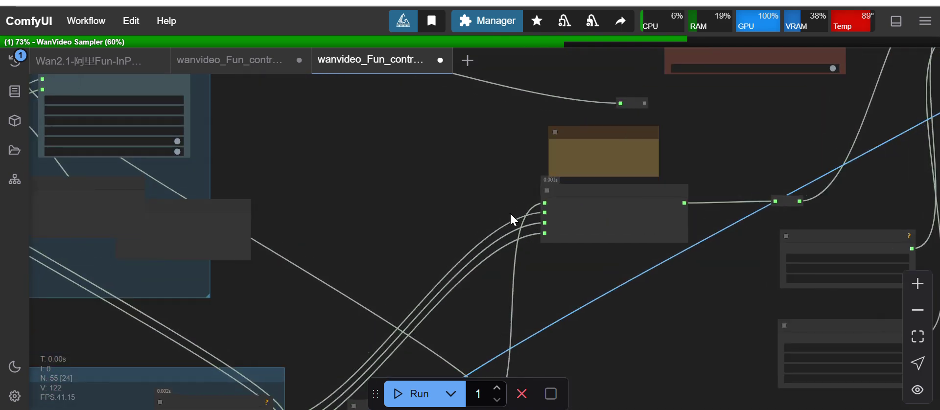
pyautogui.moveTo(567, 260); pyautogui.dragTo(474, 258)
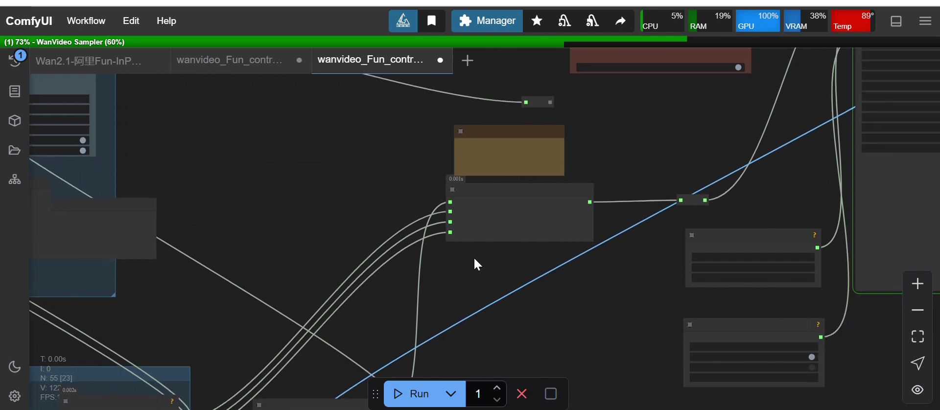
pyautogui.scroll(2, 457, 290)
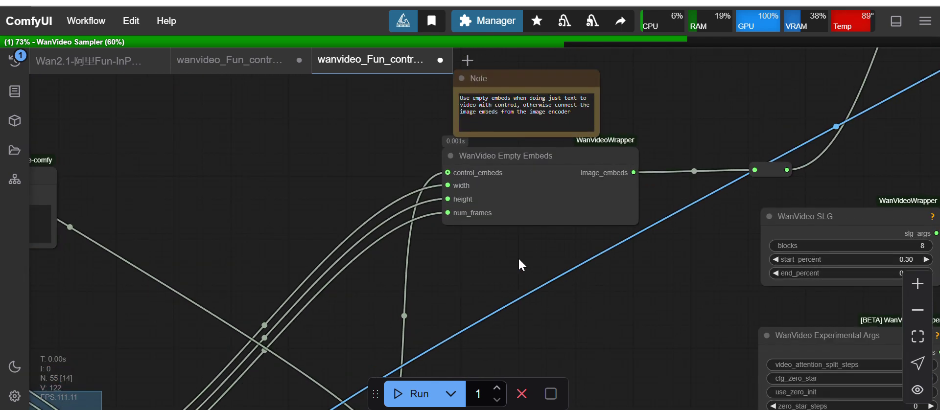
pyautogui.moveTo(518, 260); pyautogui.dragTo(443, 312)
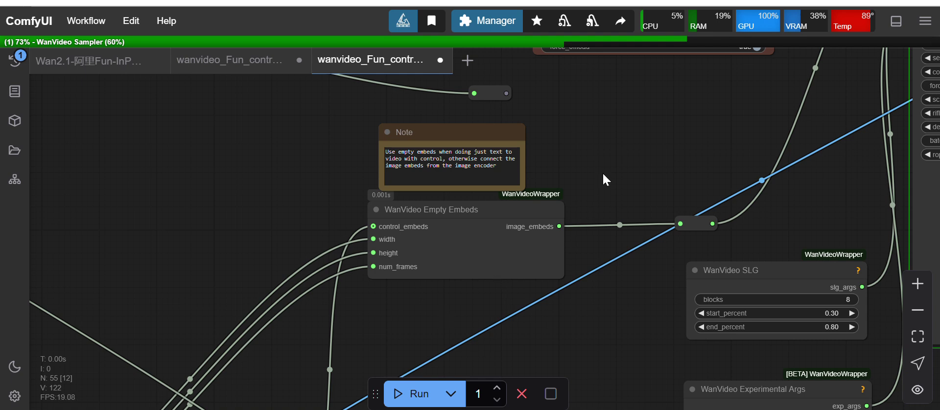
pyautogui.moveTo(604, 175); pyautogui.dragTo(536, 212)
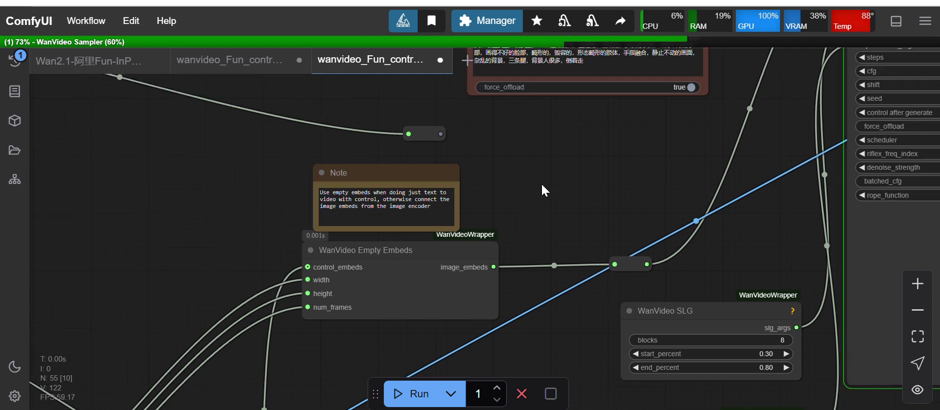
pyautogui.scroll(-2, 541, 183)
pyautogui.scroll(-1, 578, 179)
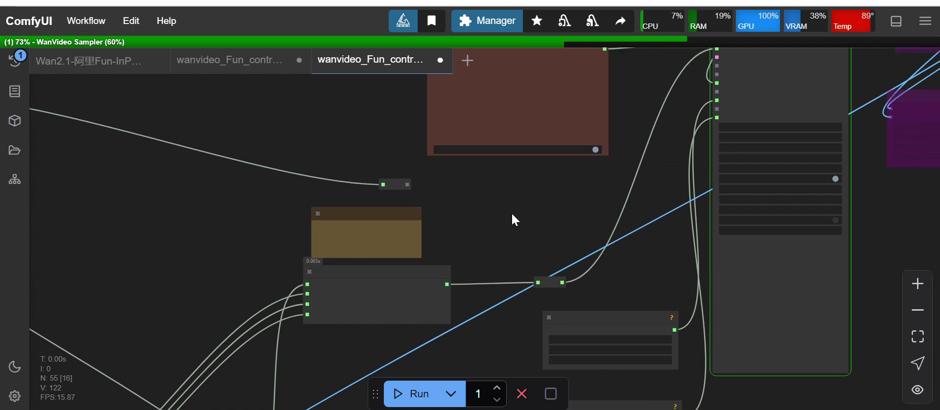
# Shift the upper reroute point right and raise the image_embeds reroute toward the sampler.
pyautogui.moveTo(398, 184); pyautogui.dragTo(419, 181)
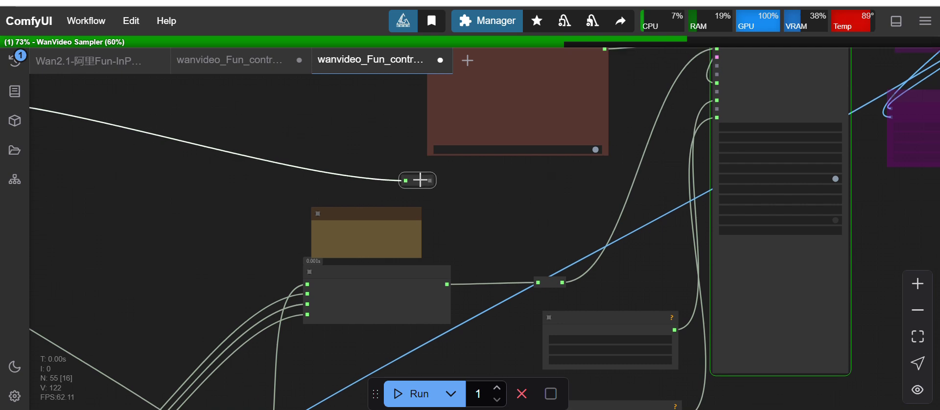
pyautogui.scroll(-3, 237, 223)
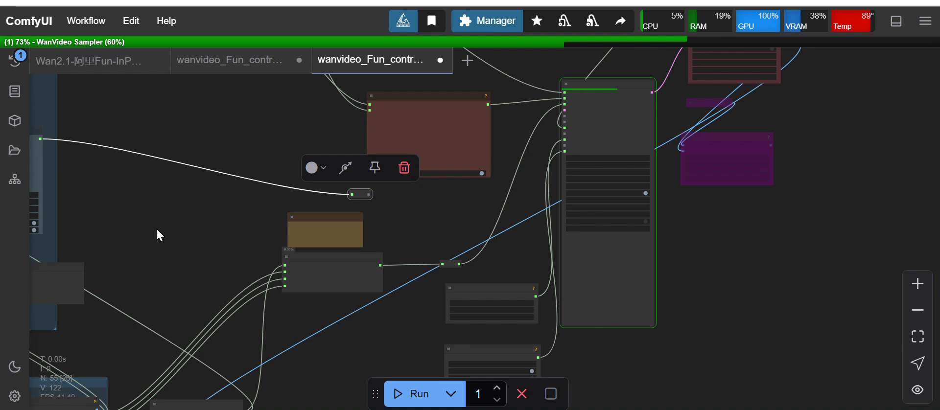
pyautogui.moveTo(156, 227)
pyautogui.mouseDown()
pyautogui.moveTo(356, 186)
pyautogui.moveTo(285, 172)
pyautogui.mouseUp()
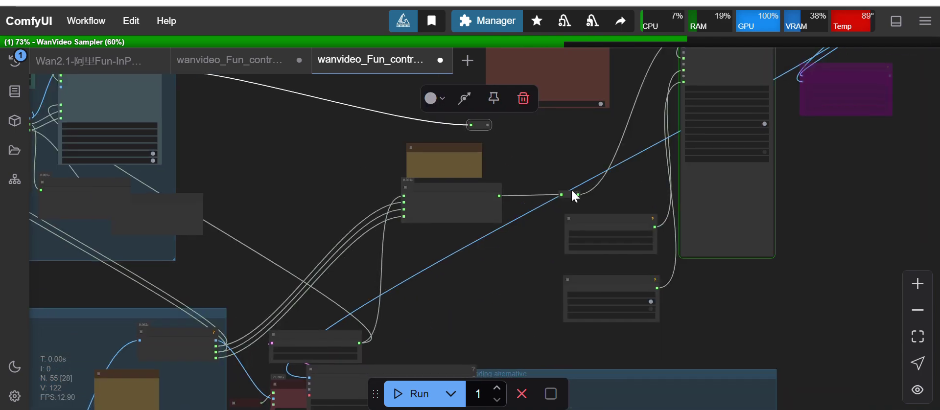
pyautogui.moveTo(572, 191); pyautogui.dragTo(556, 156)
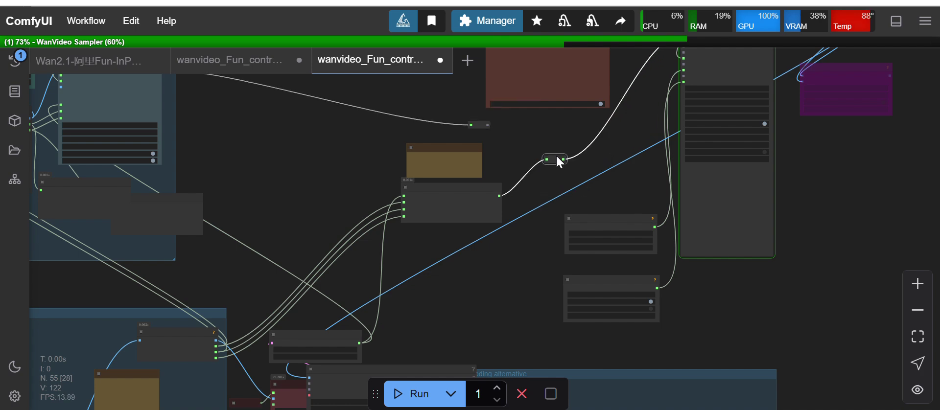
pyautogui.click(632, 124)
# Pan past the TextEncode and Sampler nodes down toward the video output nodes.
pyautogui.scroll(2, 633, 125)
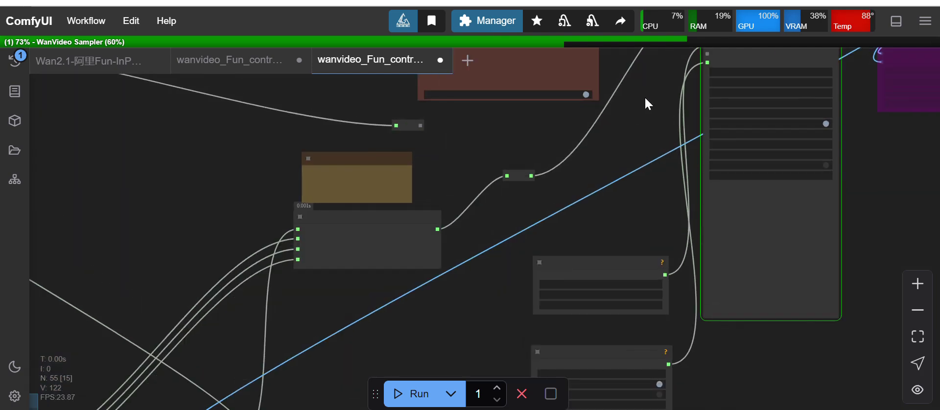
pyautogui.moveTo(646, 101); pyautogui.dragTo(564, 222)
pyautogui.scroll(4, 612, 161)
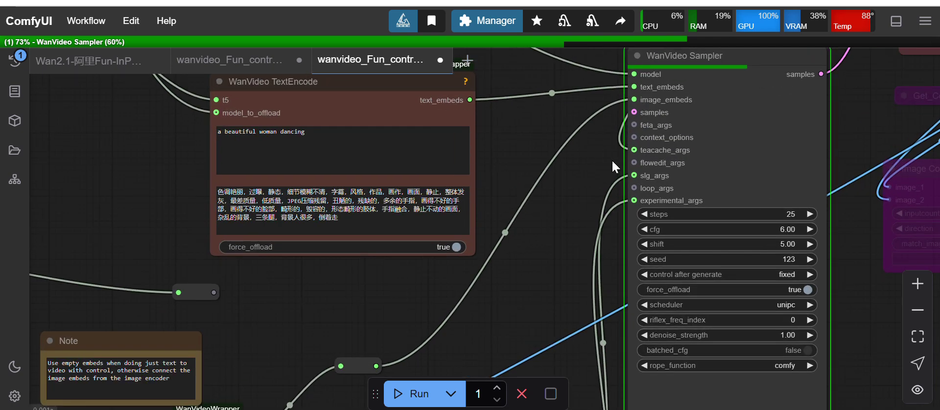
pyautogui.scroll(-2, 523, 245)
pyautogui.scroll(-2, 490, 254)
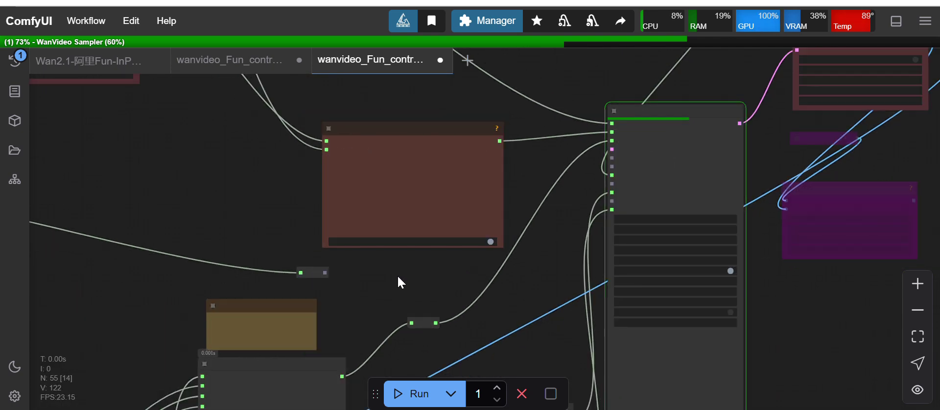
pyautogui.moveTo(387, 295); pyautogui.dragTo(433, 236)
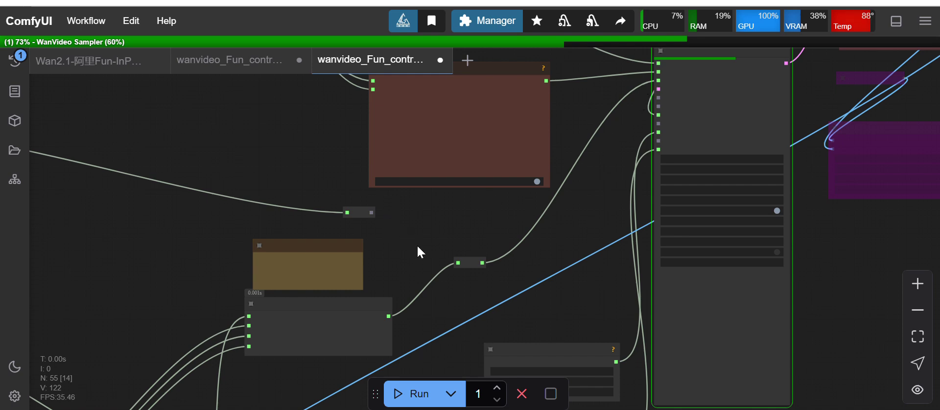
pyautogui.moveTo(417, 245); pyautogui.dragTo(404, 223)
pyautogui.scroll(-2, 404, 222)
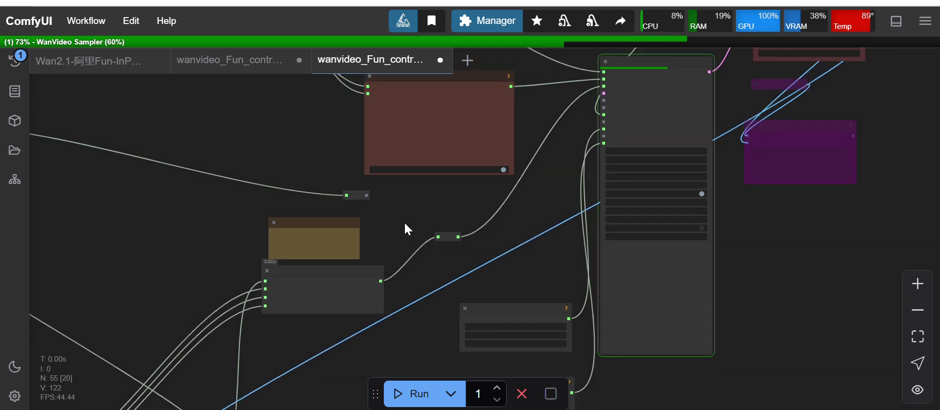
pyautogui.scroll(-2, 399, 257)
pyautogui.moveTo(377, 345); pyautogui.dragTo(438, 214)
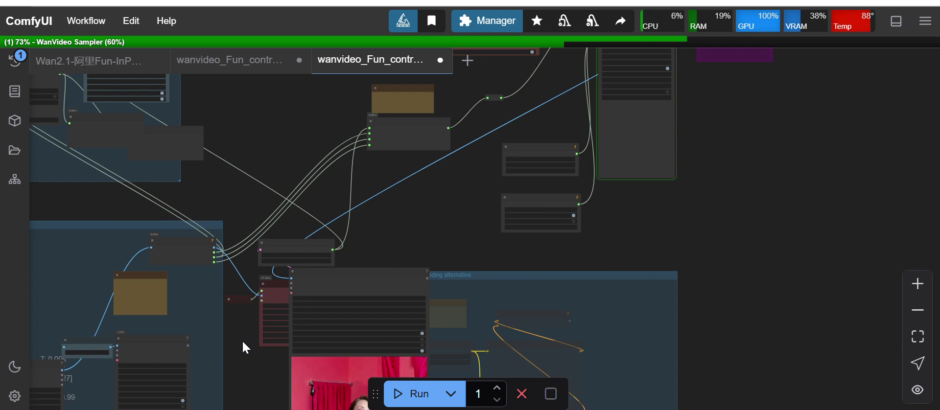
# Compare the generated dancing-woman video with the OpenPose control preview, then save the workflow.
pyautogui.scroll(3, 244, 343)
pyautogui.scroll(2, 242, 346)
pyautogui.moveTo(242, 348)
pyautogui.mouseDown()
pyautogui.moveTo(313, 312)
pyautogui.moveTo(439, 218)
pyautogui.mouseUp()
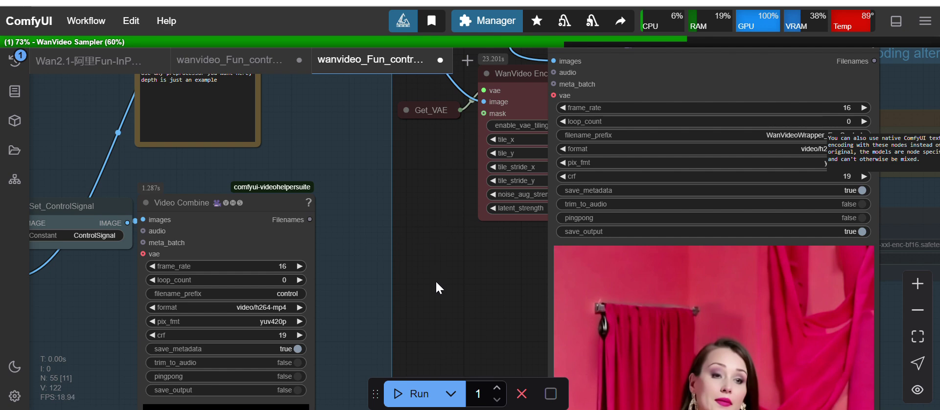
pyautogui.moveTo(436, 284); pyautogui.dragTo(453, 174)
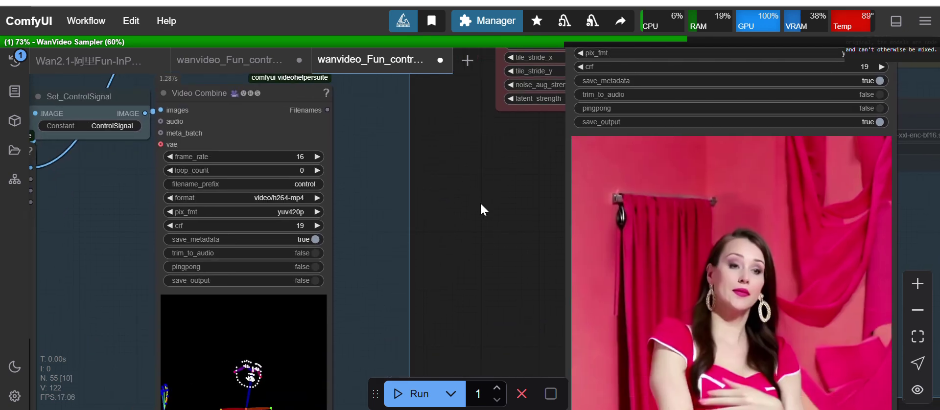
pyautogui.scroll(-3, 479, 201)
pyautogui.scroll(3, 480, 202)
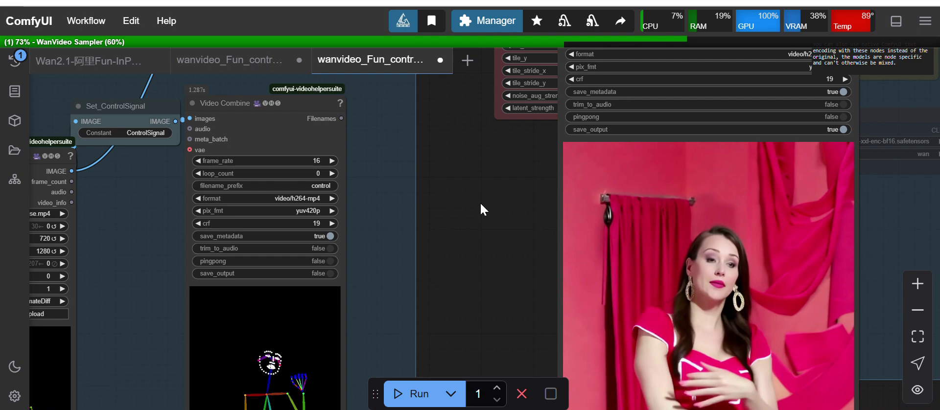
pyautogui.scroll(1, 480, 204)
pyautogui.scroll(-1, 481, 203)
pyautogui.scroll(-2, 480, 204)
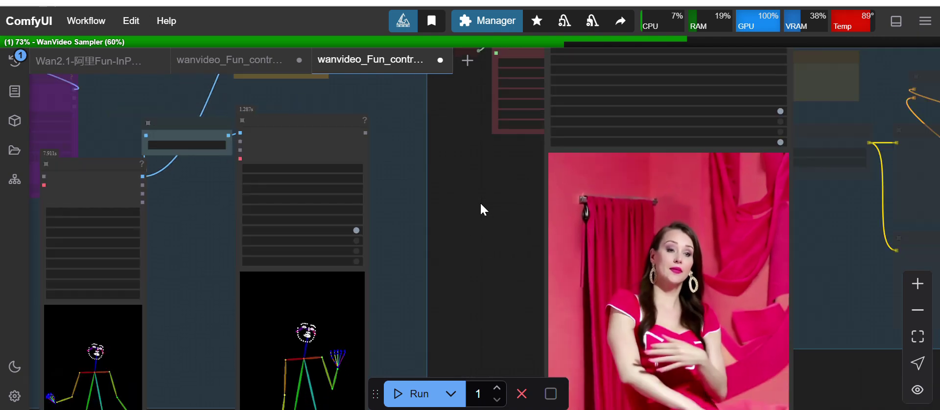
pyautogui.scroll(-3, 481, 204)
pyautogui.moveTo(482, 179); pyautogui.dragTo(450, 281)
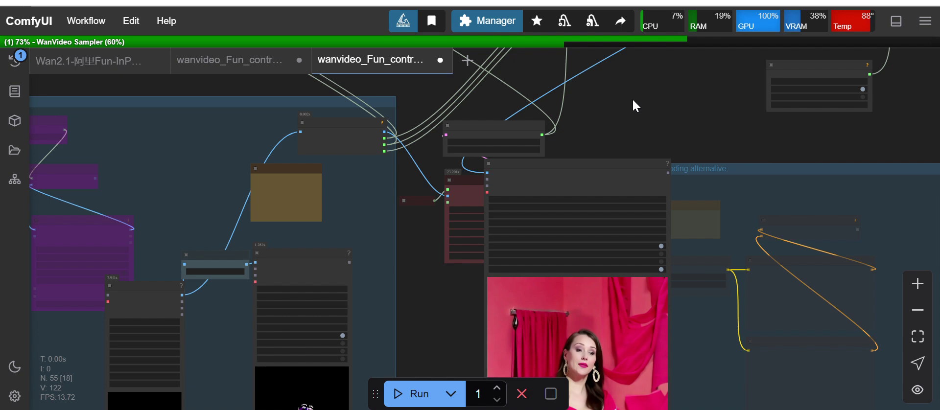
pyautogui.moveTo(626, 85); pyautogui.dragTo(543, 163)
pyautogui.hotkey('alt', 'w')
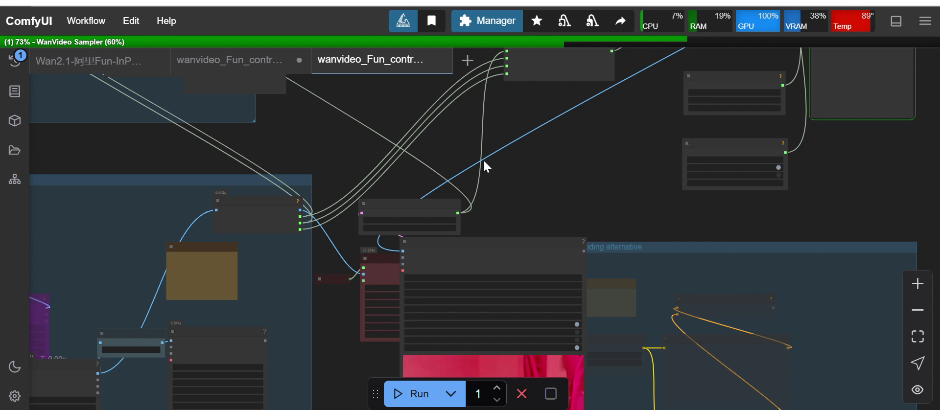
# Pan up and zoom into the WanVideo Model Loader to read its Wan2.1-Fun-1.3B-Control model setting.
pyautogui.scroll(-2, 398, 137)
pyautogui.scroll(-2, 399, 206)
pyautogui.scroll(-2, 400, 209)
pyautogui.moveTo(389, 141); pyautogui.dragTo(385, 201)
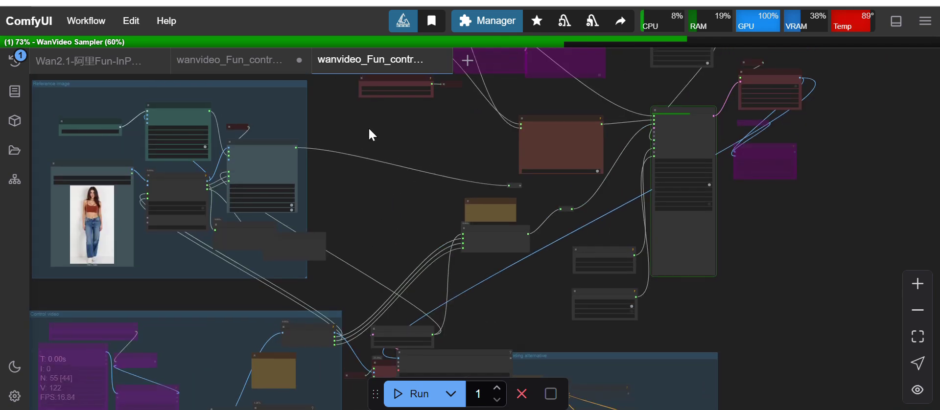
pyautogui.moveTo(369, 134); pyautogui.dragTo(370, 189)
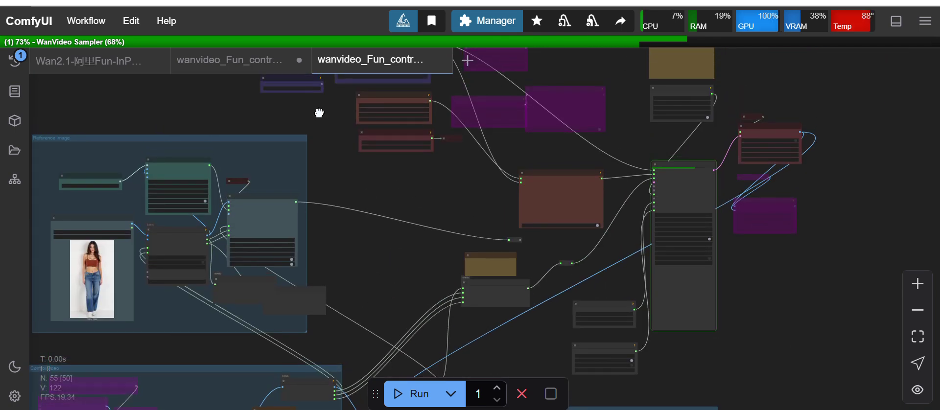
pyautogui.moveTo(318, 114); pyautogui.dragTo(319, 183)
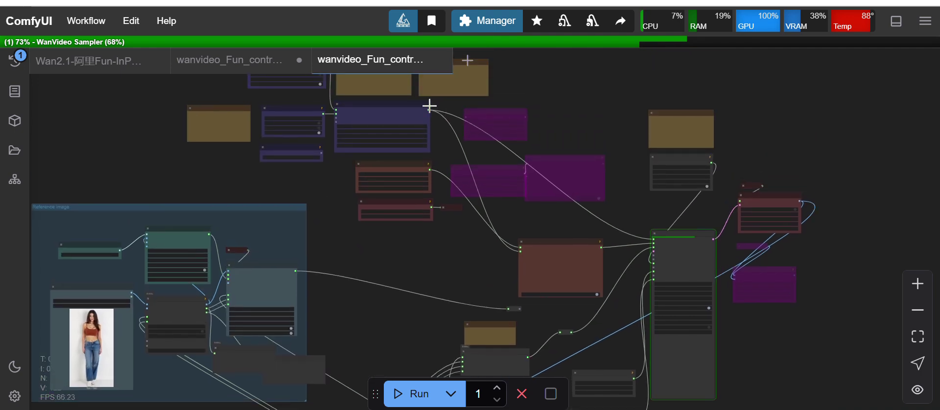
pyautogui.scroll(3, 429, 106)
pyautogui.scroll(3, 435, 153)
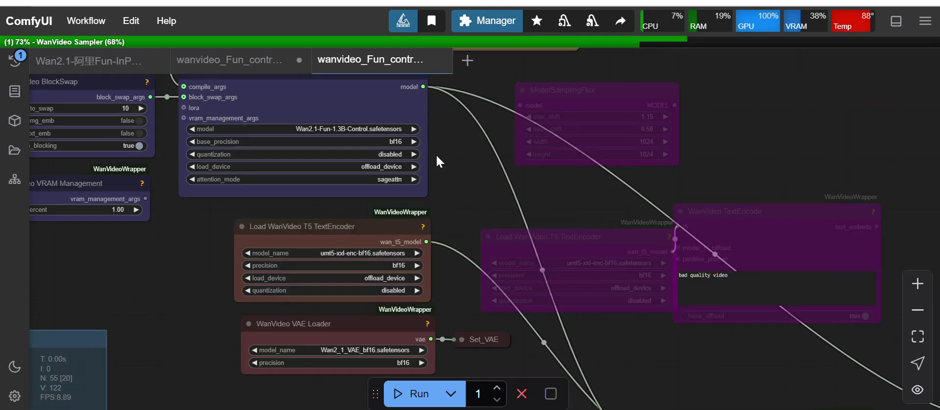
pyautogui.scroll(-2, 430, 159)
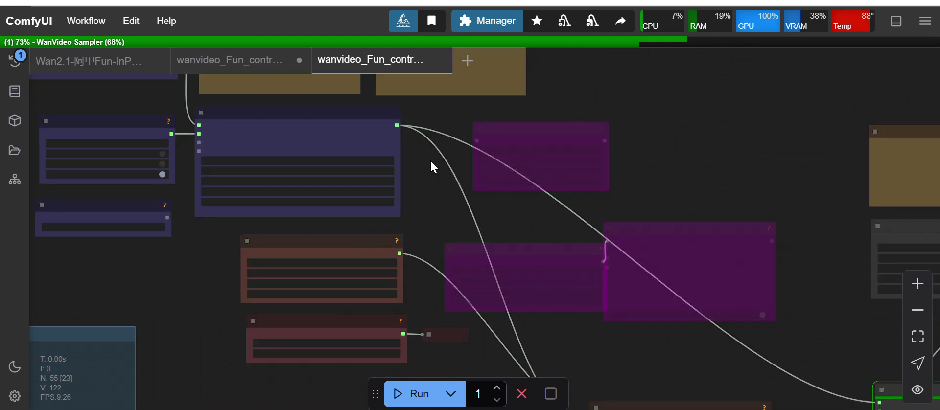
pyautogui.scroll(2, 430, 199)
pyautogui.scroll(2, 430, 198)
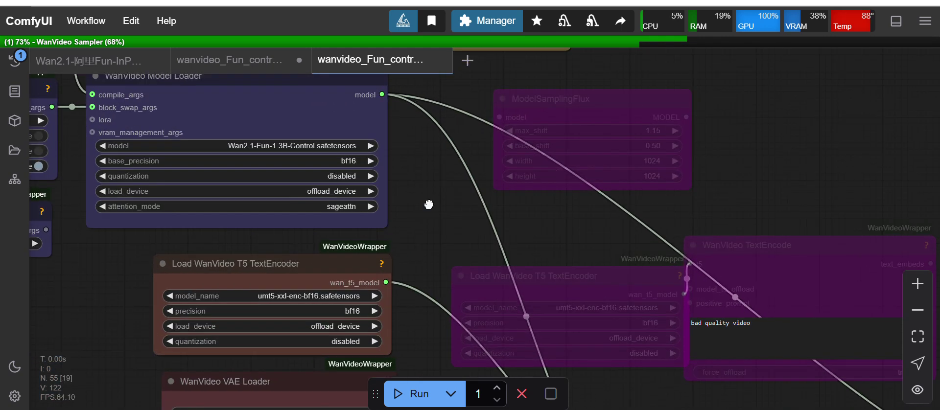
pyautogui.moveTo(430, 201); pyautogui.dragTo(441, 179)
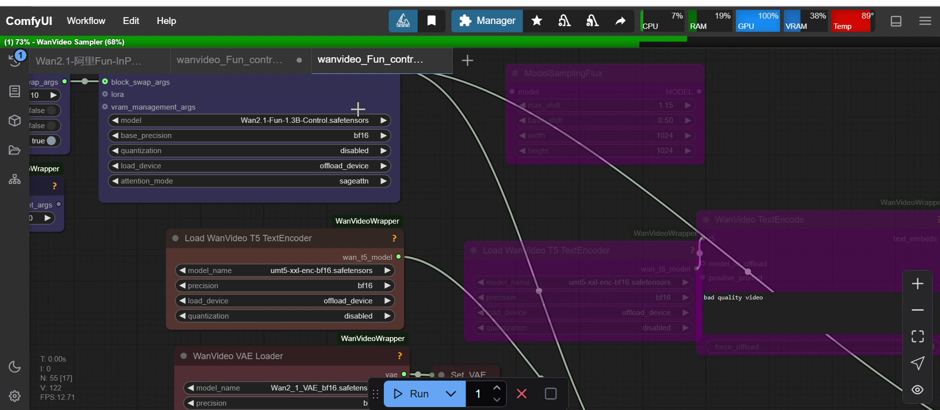
pyautogui.moveTo(233, 145)
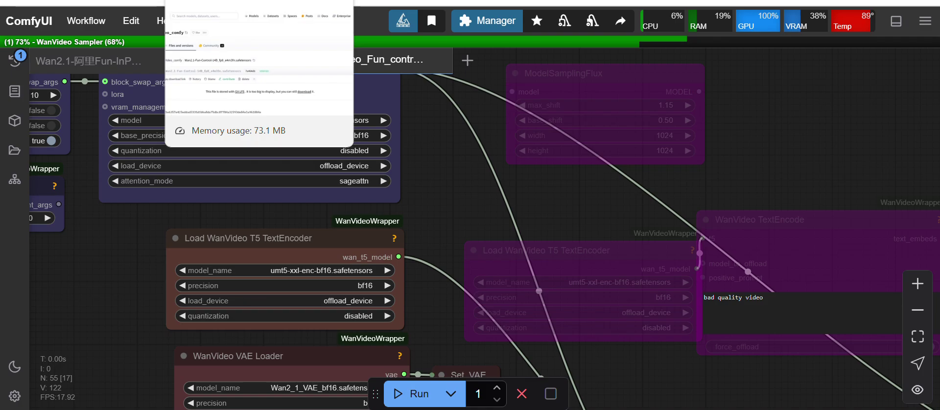
pyautogui.click(211, 2)
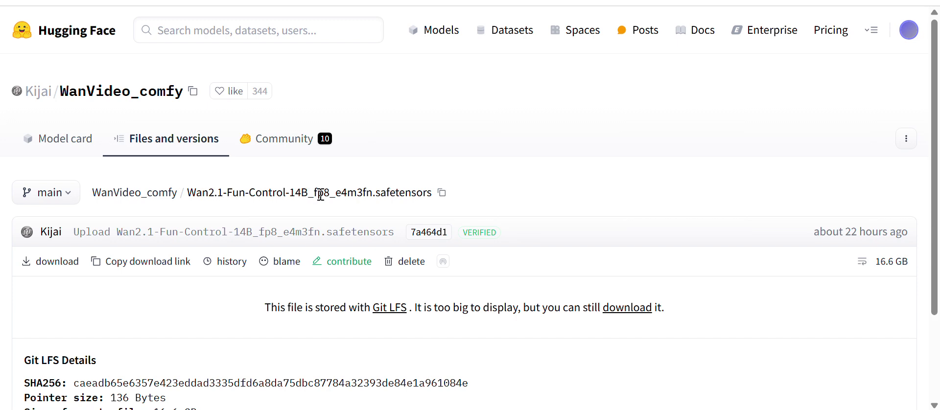
pyautogui.moveTo(314, 194); pyautogui.dragTo(332, 194)
pyautogui.click(331, 54)
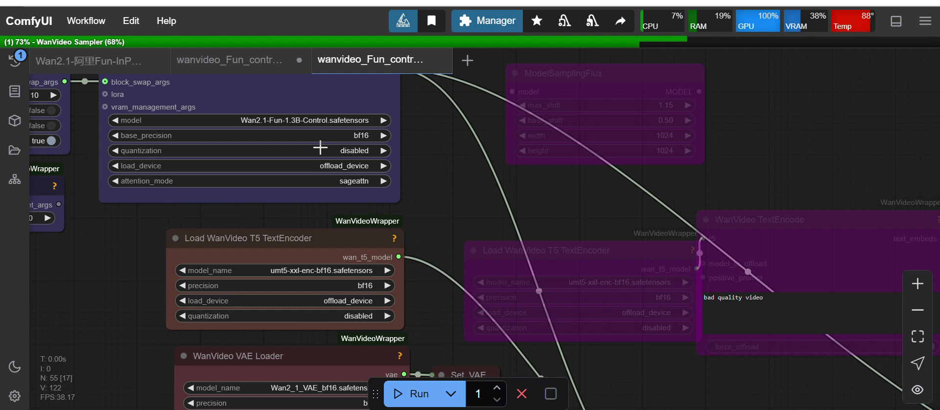
pyautogui.scroll(-2, 114, 224)
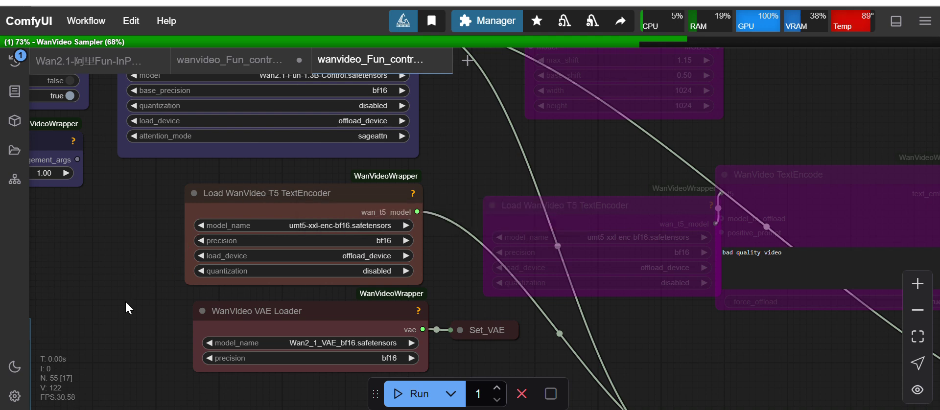
pyautogui.scroll(-1, 123, 301)
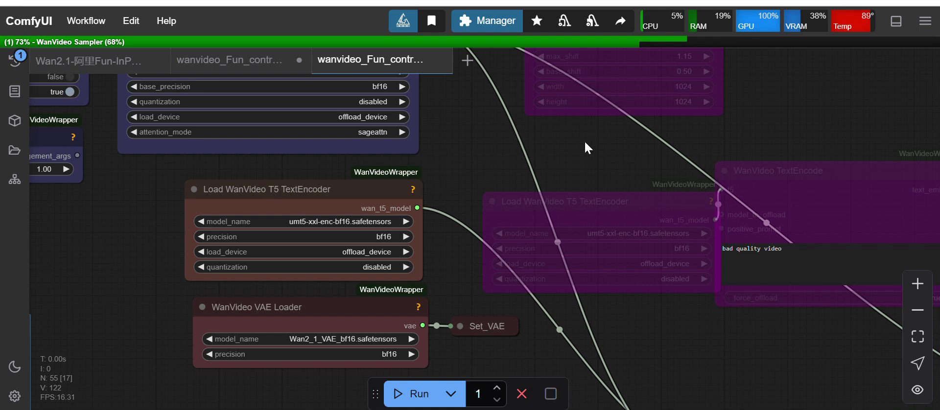
pyautogui.scroll(-2, 572, 161)
pyautogui.scroll(-2, 572, 161)
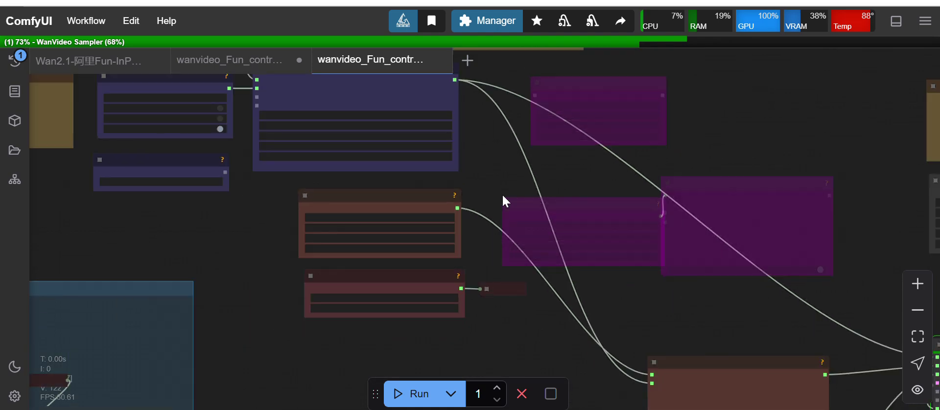
pyautogui.moveTo(340, 346); pyautogui.dragTo(342, 227)
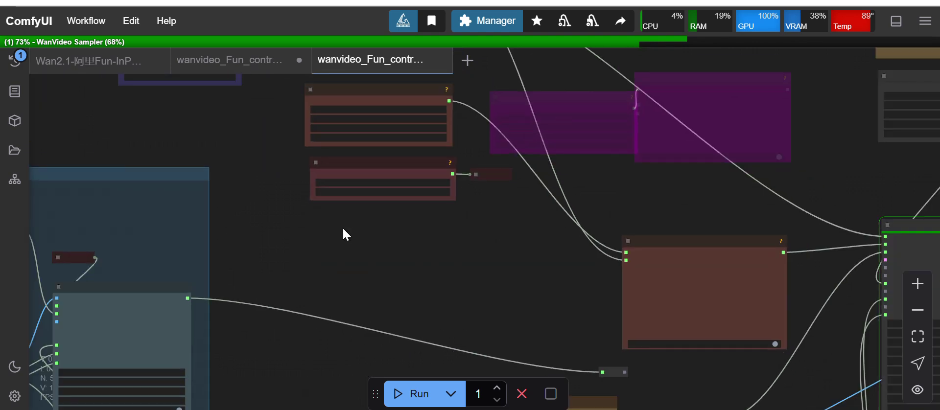
pyautogui.scroll(-4, 343, 229)
pyautogui.moveTo(335, 335); pyautogui.dragTo(380, 240)
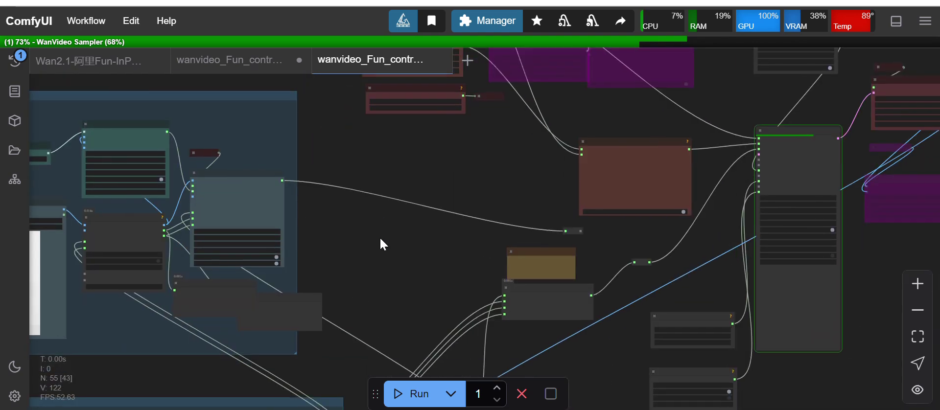
pyautogui.scroll(-3, 380, 238)
pyautogui.scroll(-1, 380, 239)
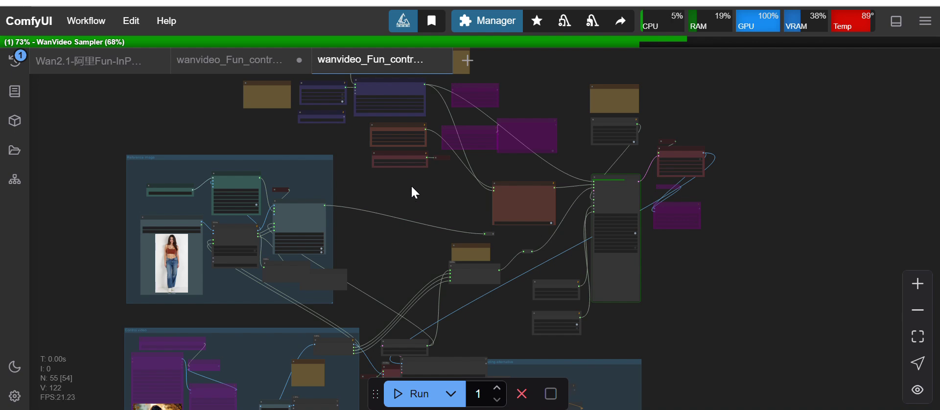
pyautogui.moveTo(411, 187); pyautogui.dragTo(350, 244)
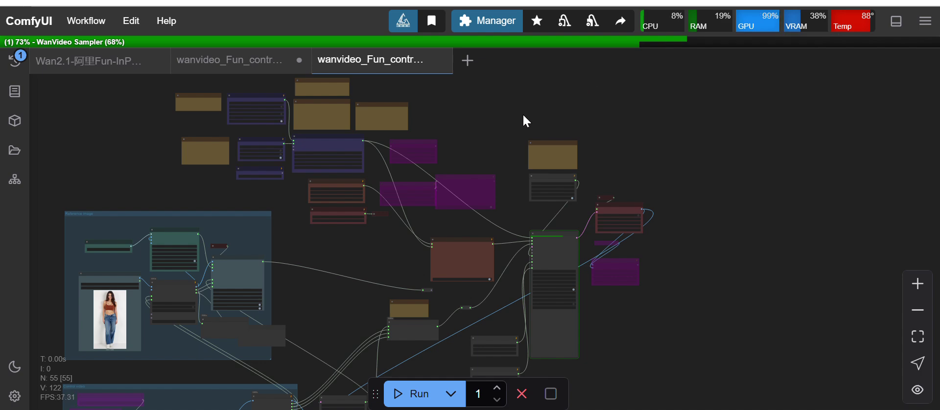
pyautogui.scroll(4, 316, 170)
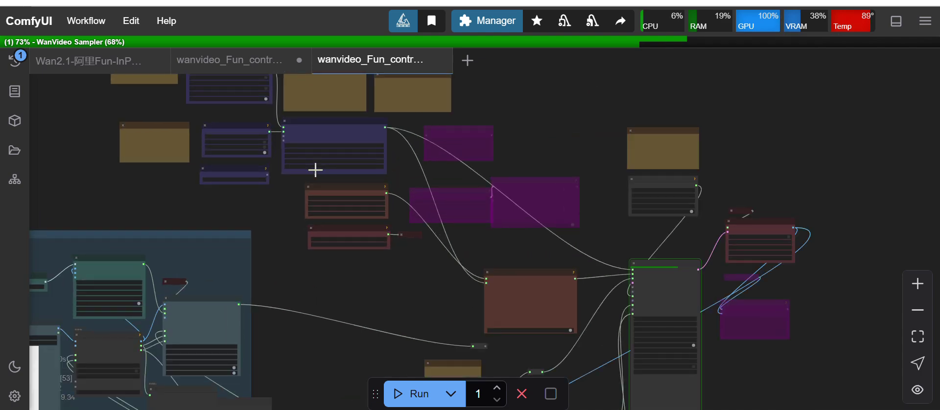
pyautogui.scroll(7, 315, 170)
pyautogui.scroll(4, 315, 170)
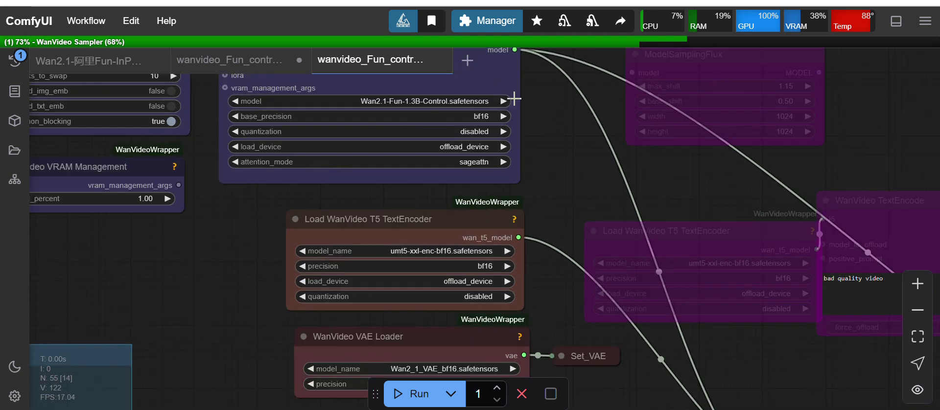
pyautogui.moveTo(550, 104); pyautogui.dragTo(562, 138)
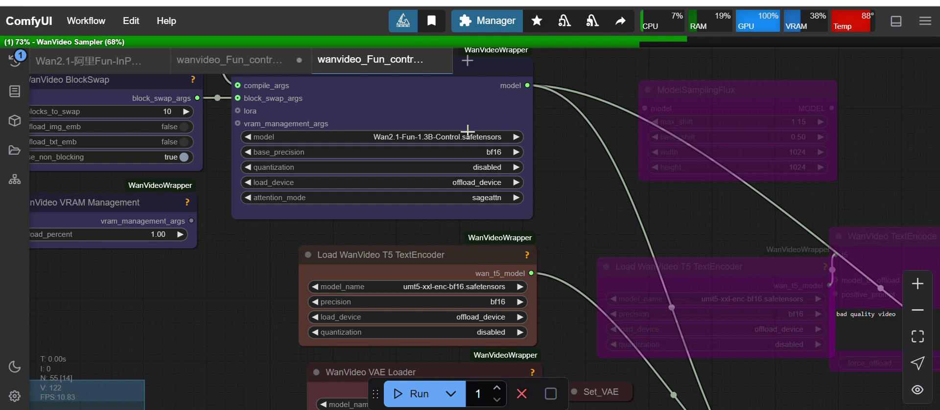
pyautogui.scroll(-1, 257, 245)
pyautogui.scroll(-2, 258, 245)
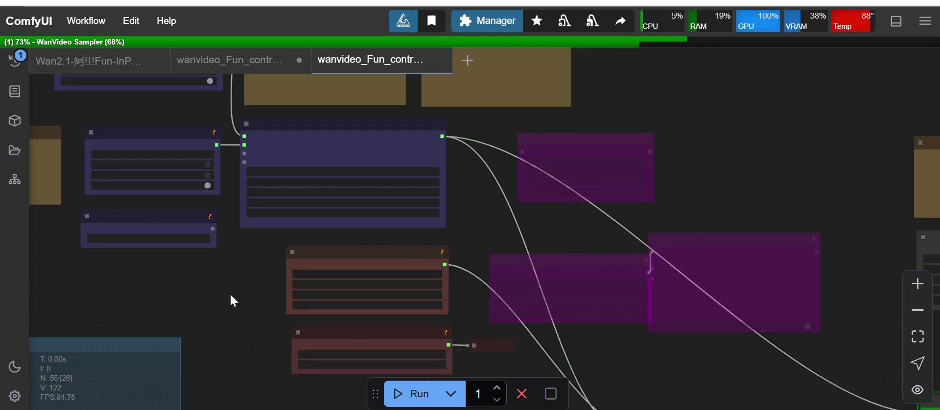
pyautogui.scroll(-1, 258, 248)
pyautogui.scroll(-2, 259, 248)
pyautogui.scroll(-2, 259, 248)
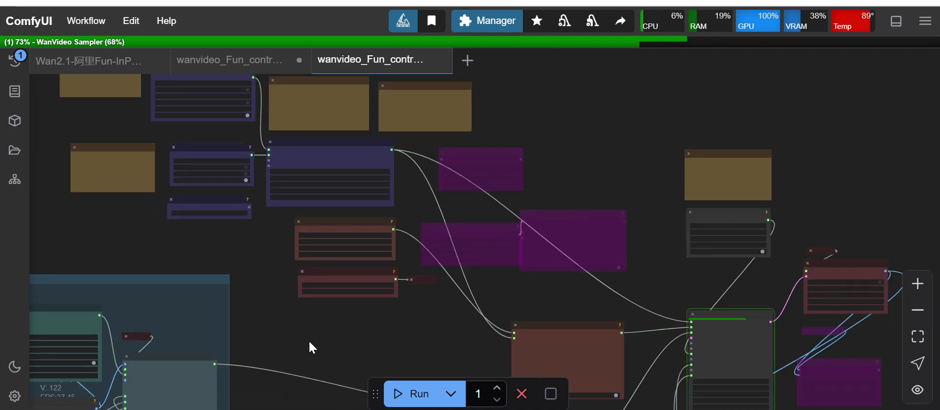
pyautogui.moveTo(310, 342); pyautogui.dragTo(300, 208)
pyautogui.moveTo(306, 303); pyautogui.dragTo(319, 182)
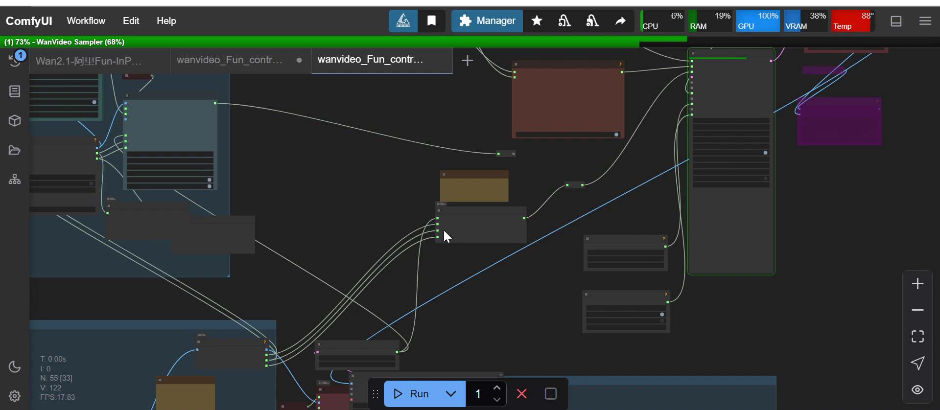
pyautogui.moveTo(481, 294); pyautogui.dragTo(528, 75)
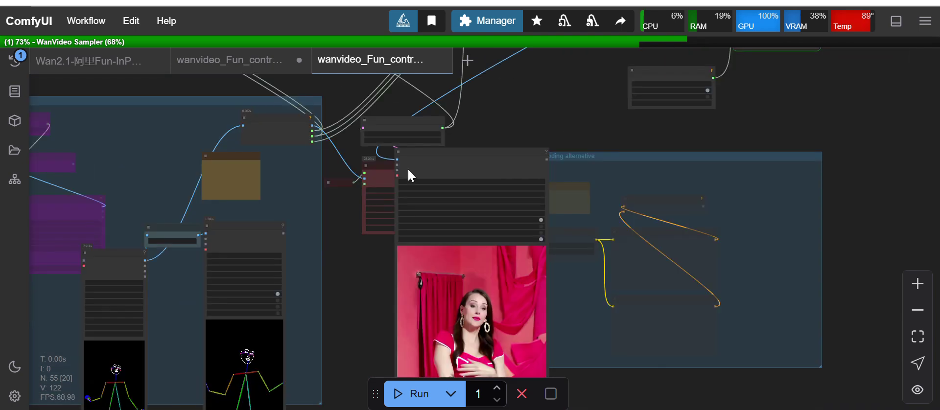
pyautogui.scroll(-3, 378, 268)
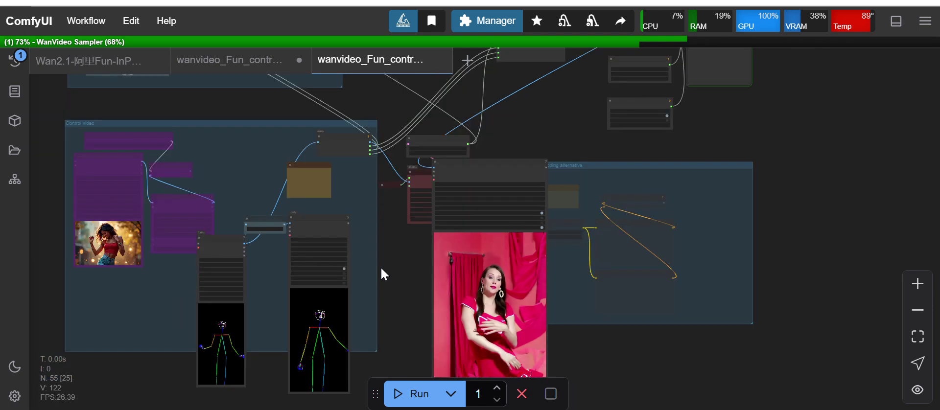
pyautogui.scroll(-1, 381, 269)
pyautogui.moveTo(294, 134); pyautogui.dragTo(292, 197)
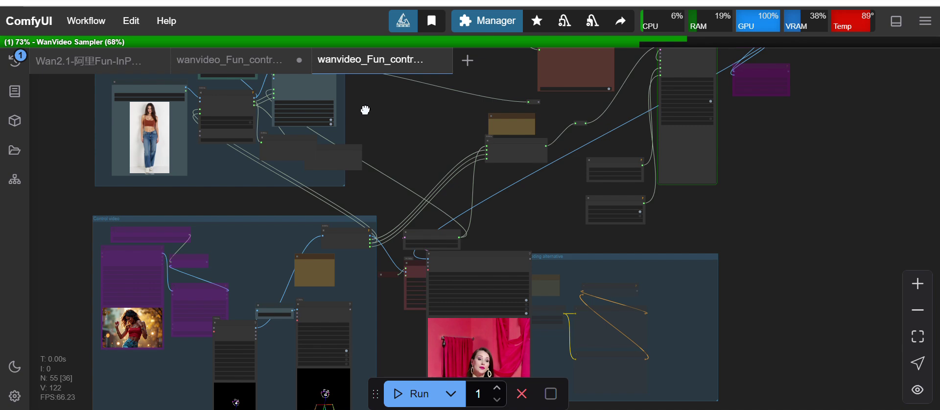
pyautogui.moveTo(356, 137); pyautogui.dragTo(348, 157)
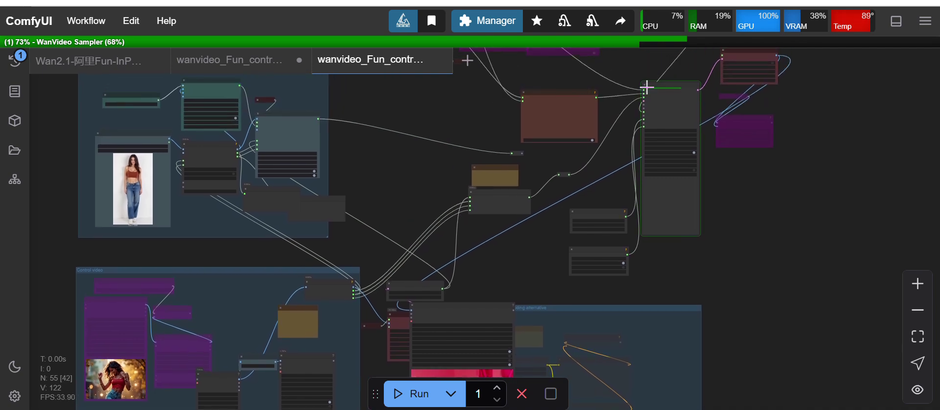